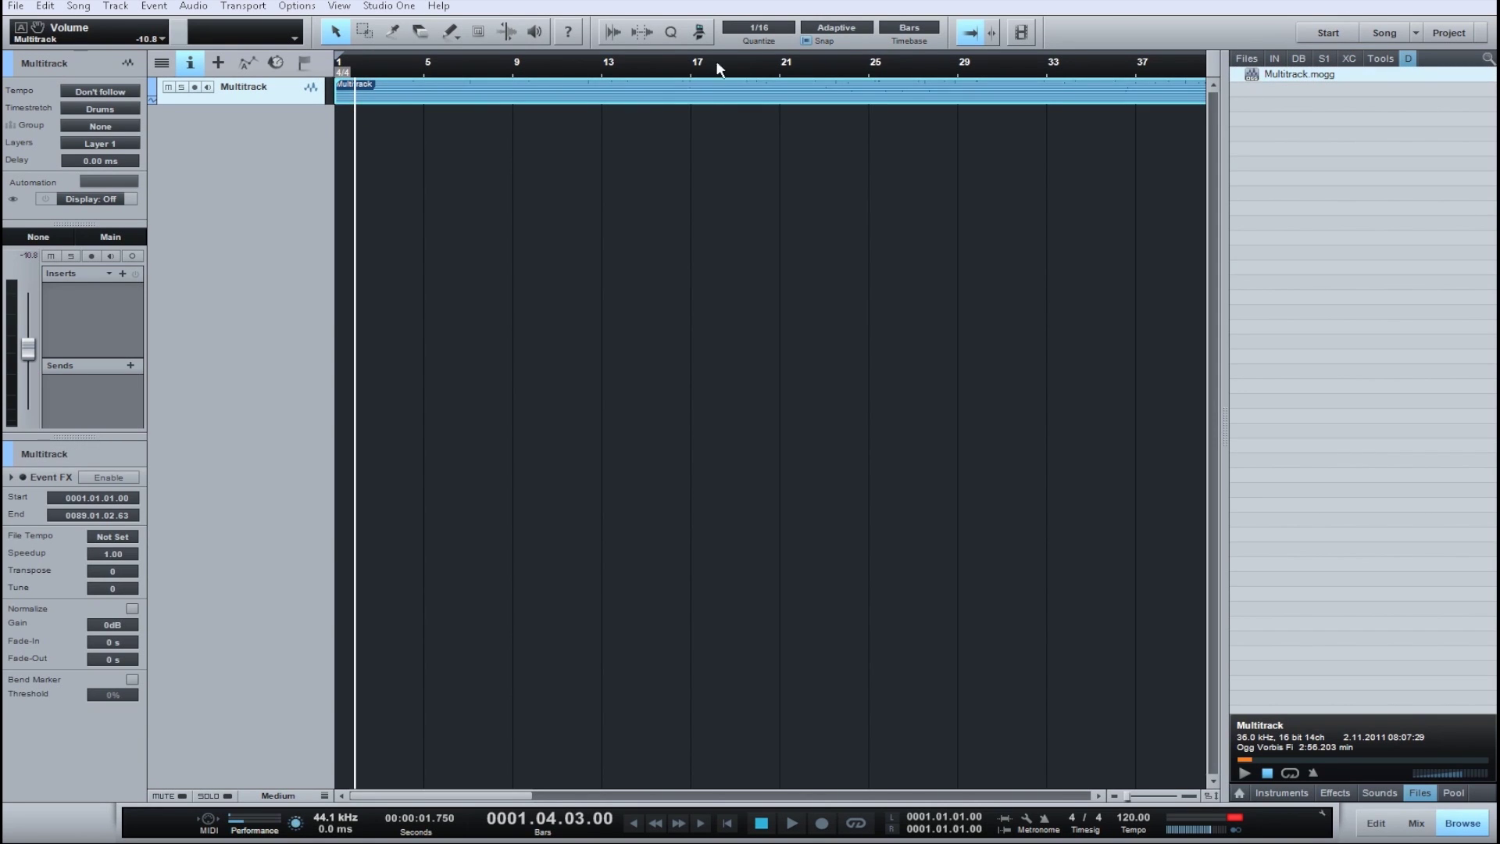
# Play the Multitrack event from bar 21 and enlarge its track to display every channel's waveform.
pyautogui.click(784, 65)
pyautogui.press('space')
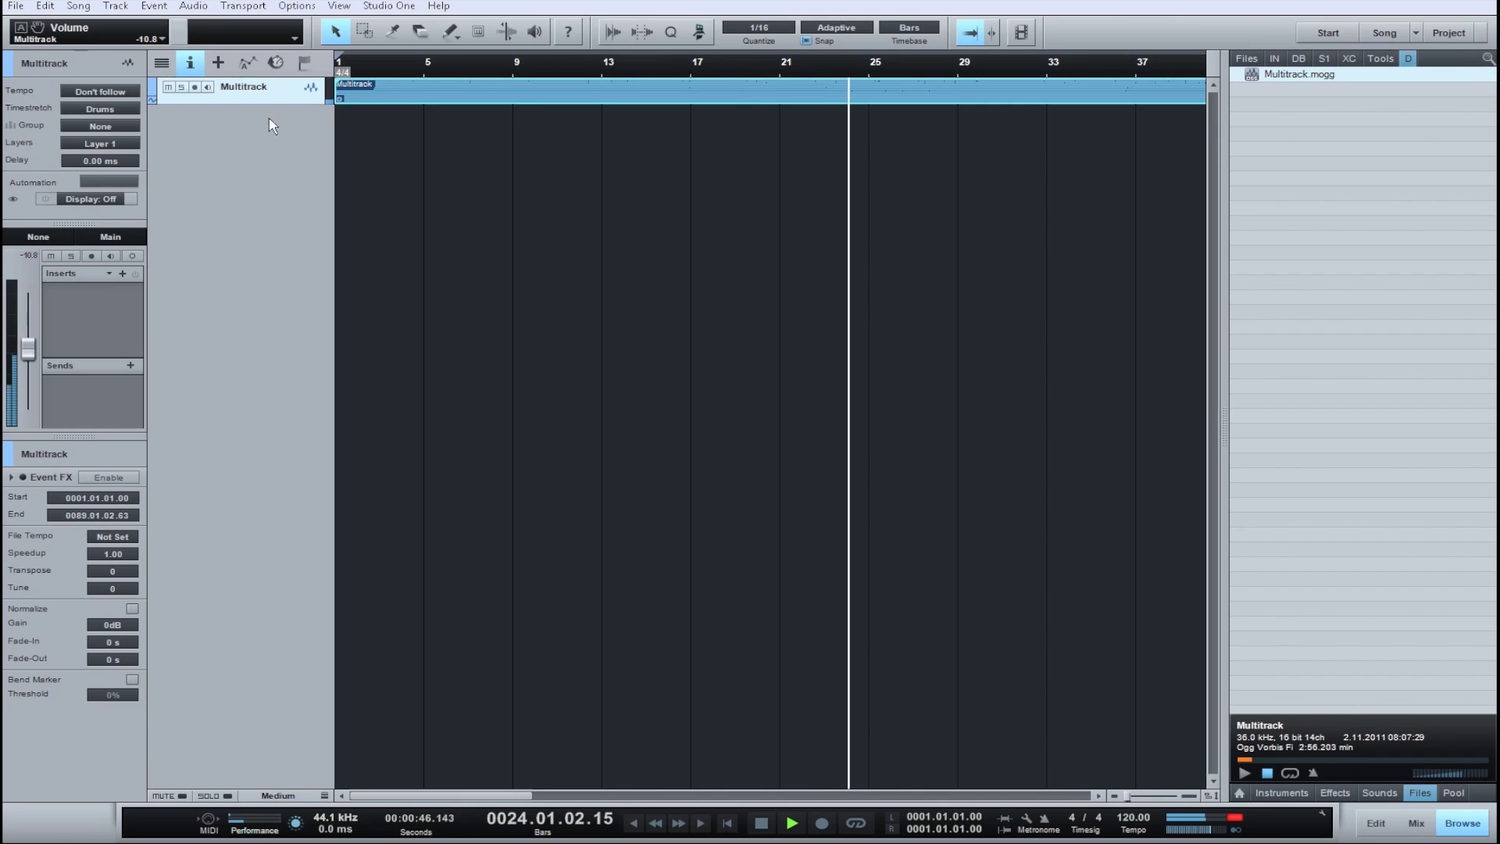
pyautogui.moveTo(272, 104); pyautogui.dragTo(267, 545)
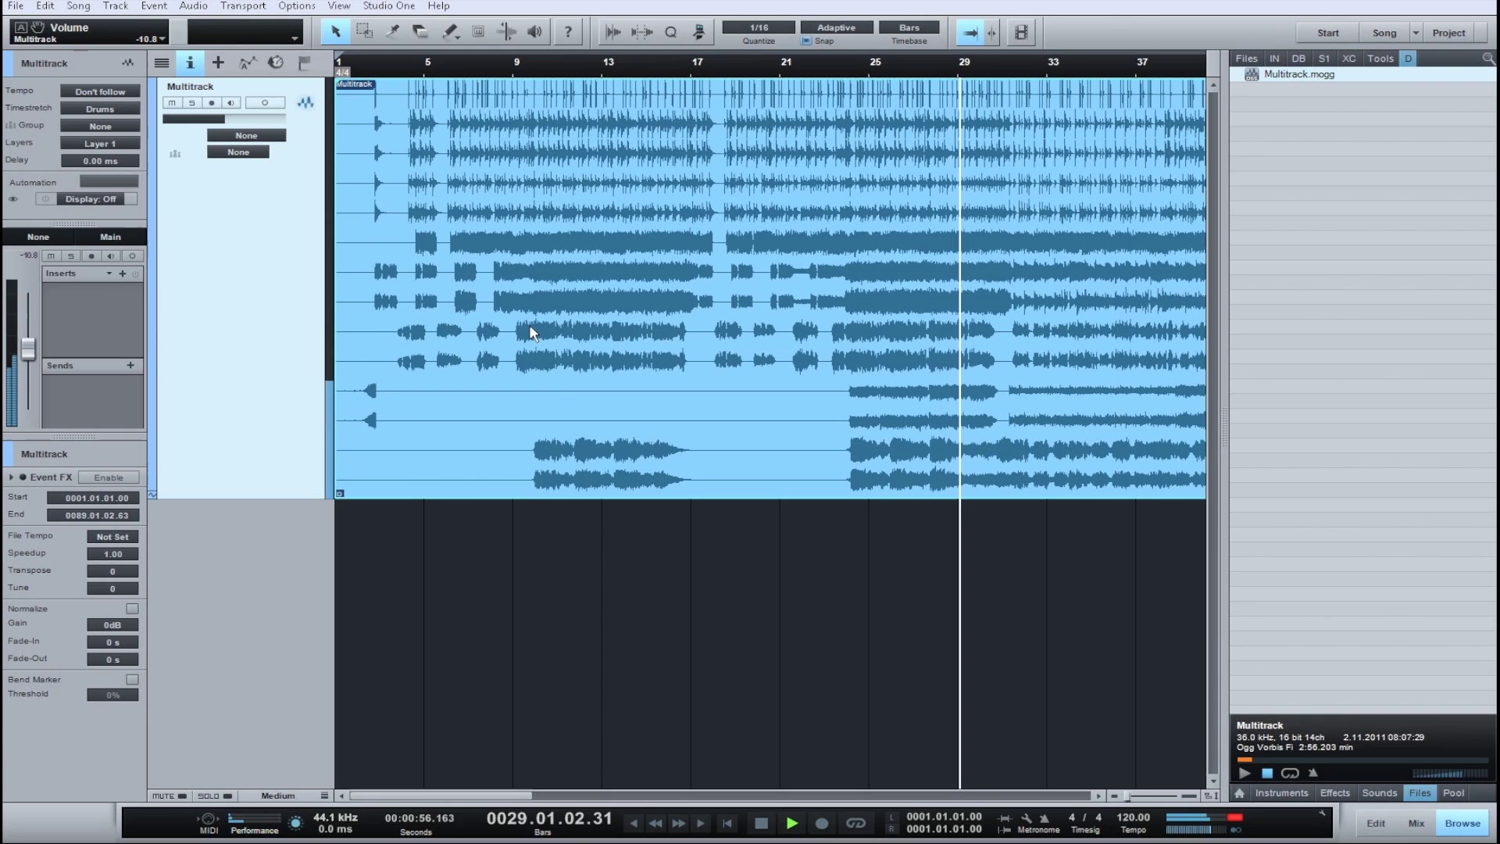
pyautogui.press('space')
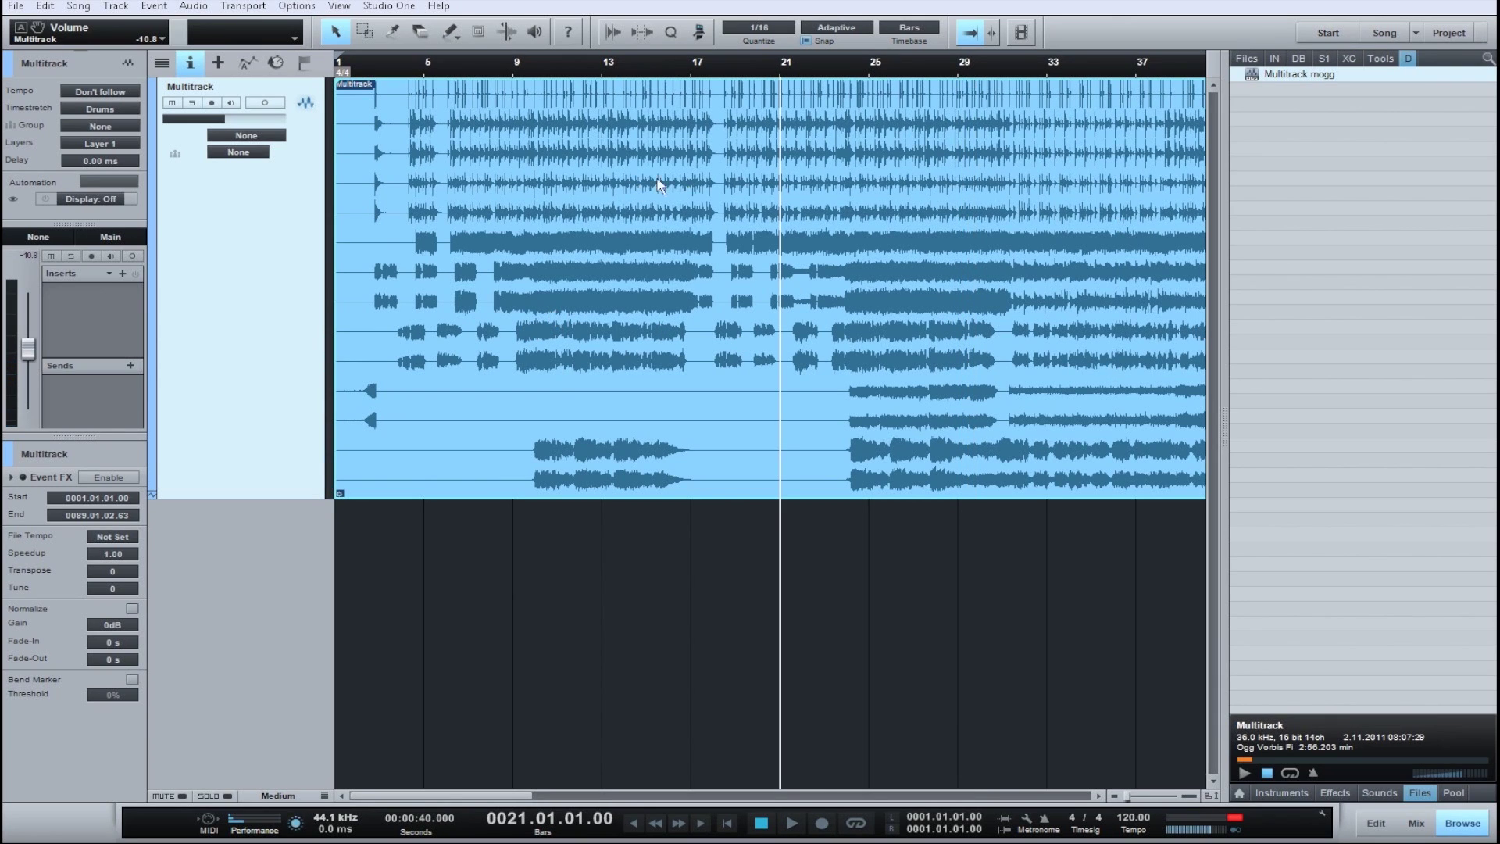
# Delete the Multitrack event from the arrangement and split Multitrack.mogg into mono files.
pyautogui.press('Delete')
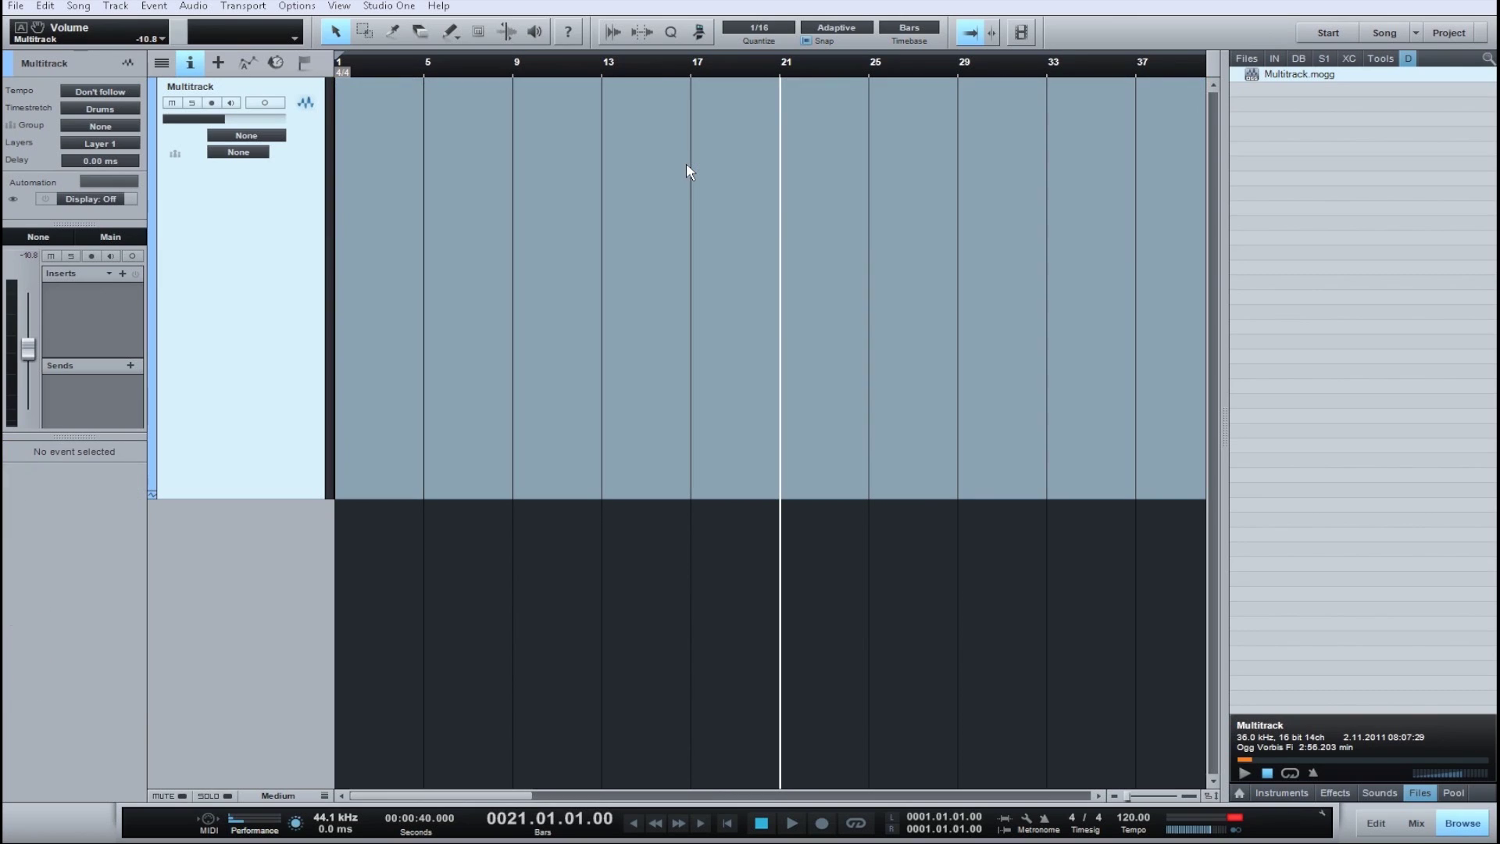
pyautogui.rightClick(1281, 75)
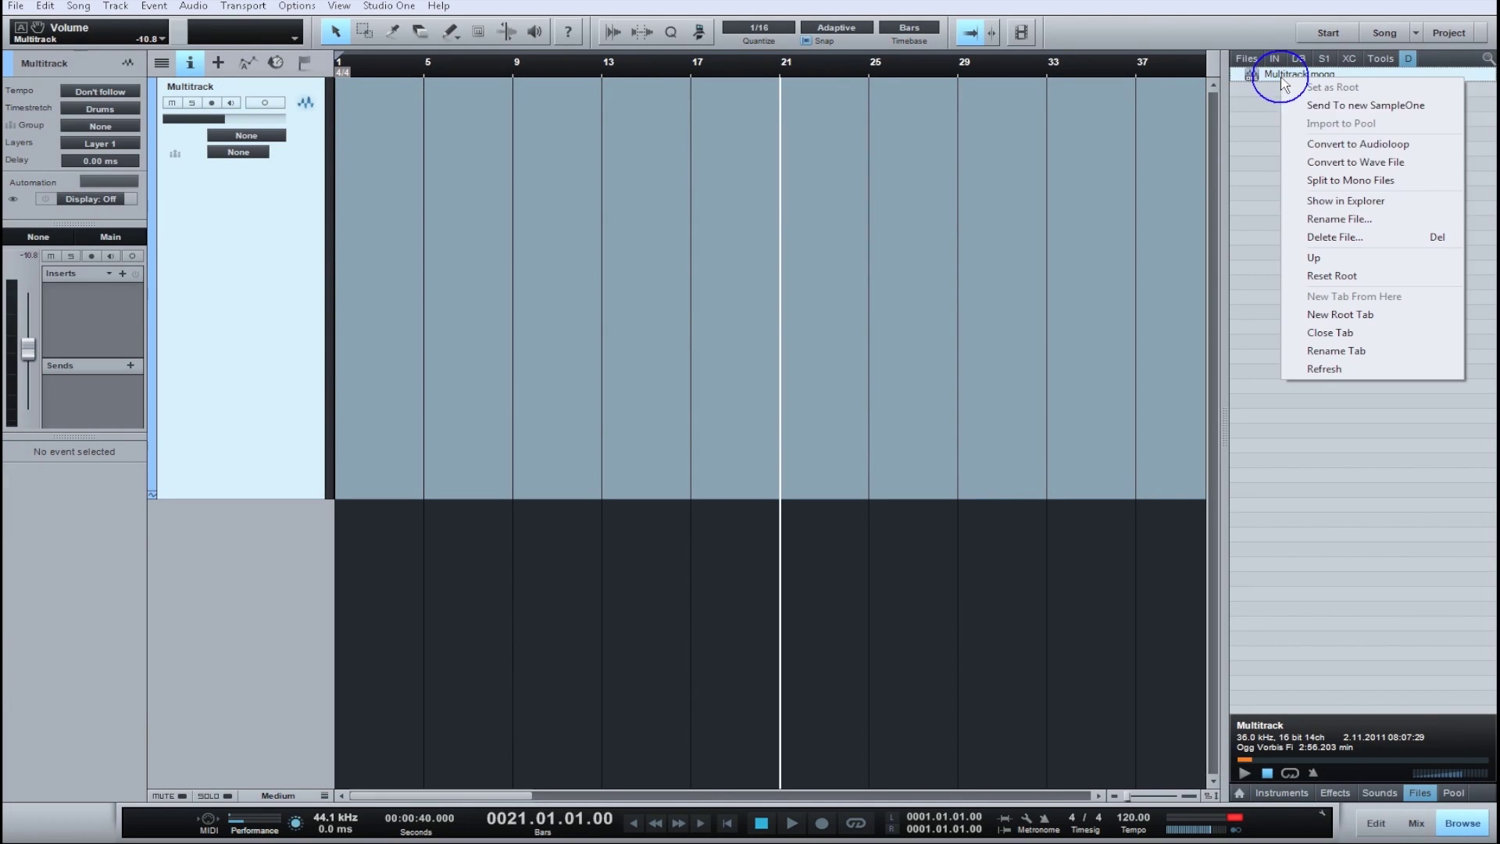
pyautogui.click(1356, 184)
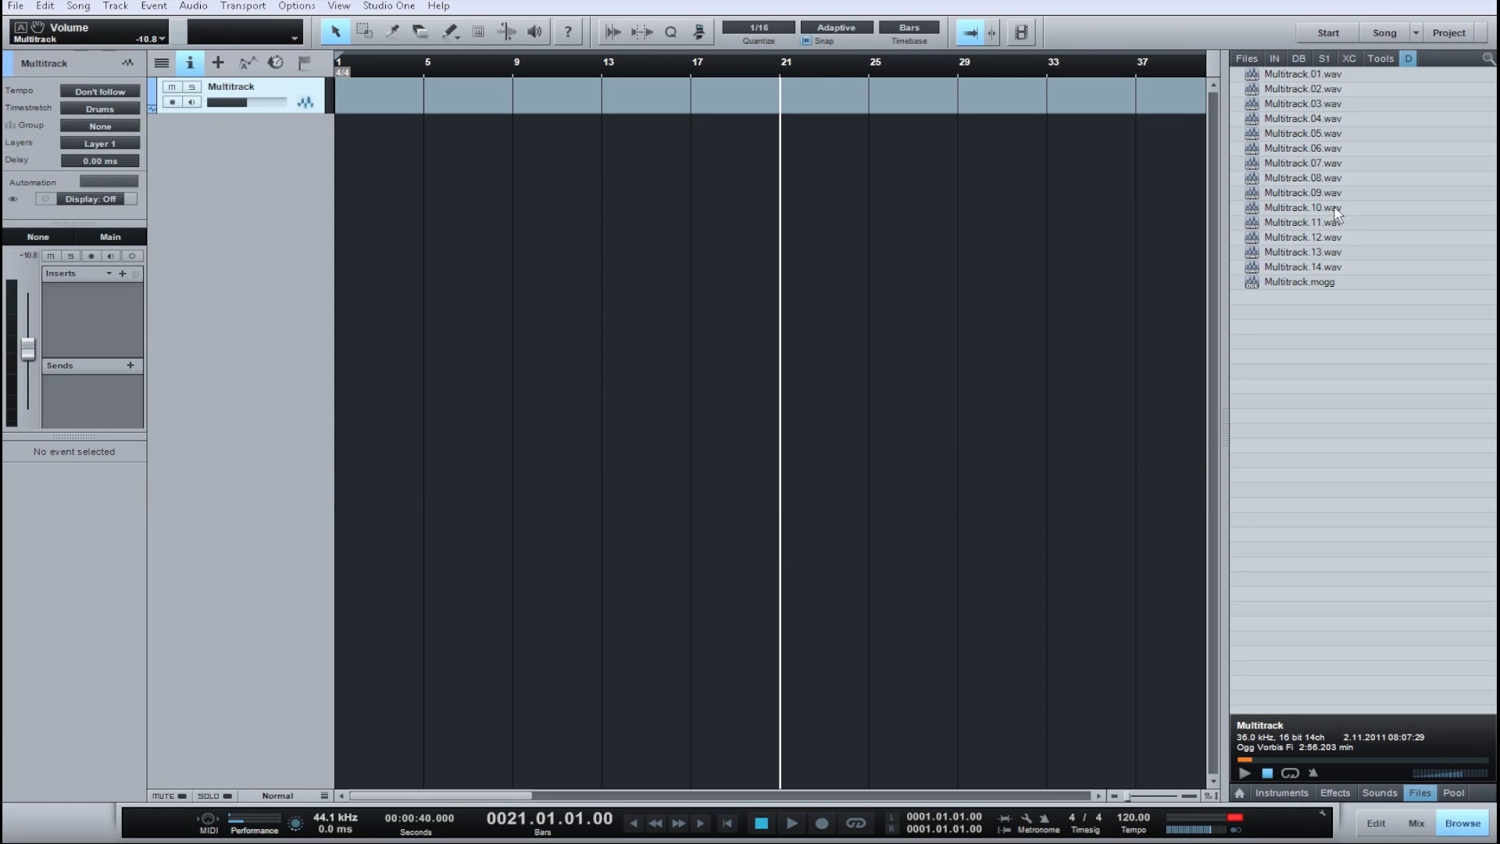
# Import Multitrack.01.wav through Multitrack.14.wav into the arrangement, each on its own new track near the song start.
pyautogui.click(1316, 75)
pyautogui.keyDown('shift'); pyautogui.click(1303, 267); pyautogui.keyUp('shift')
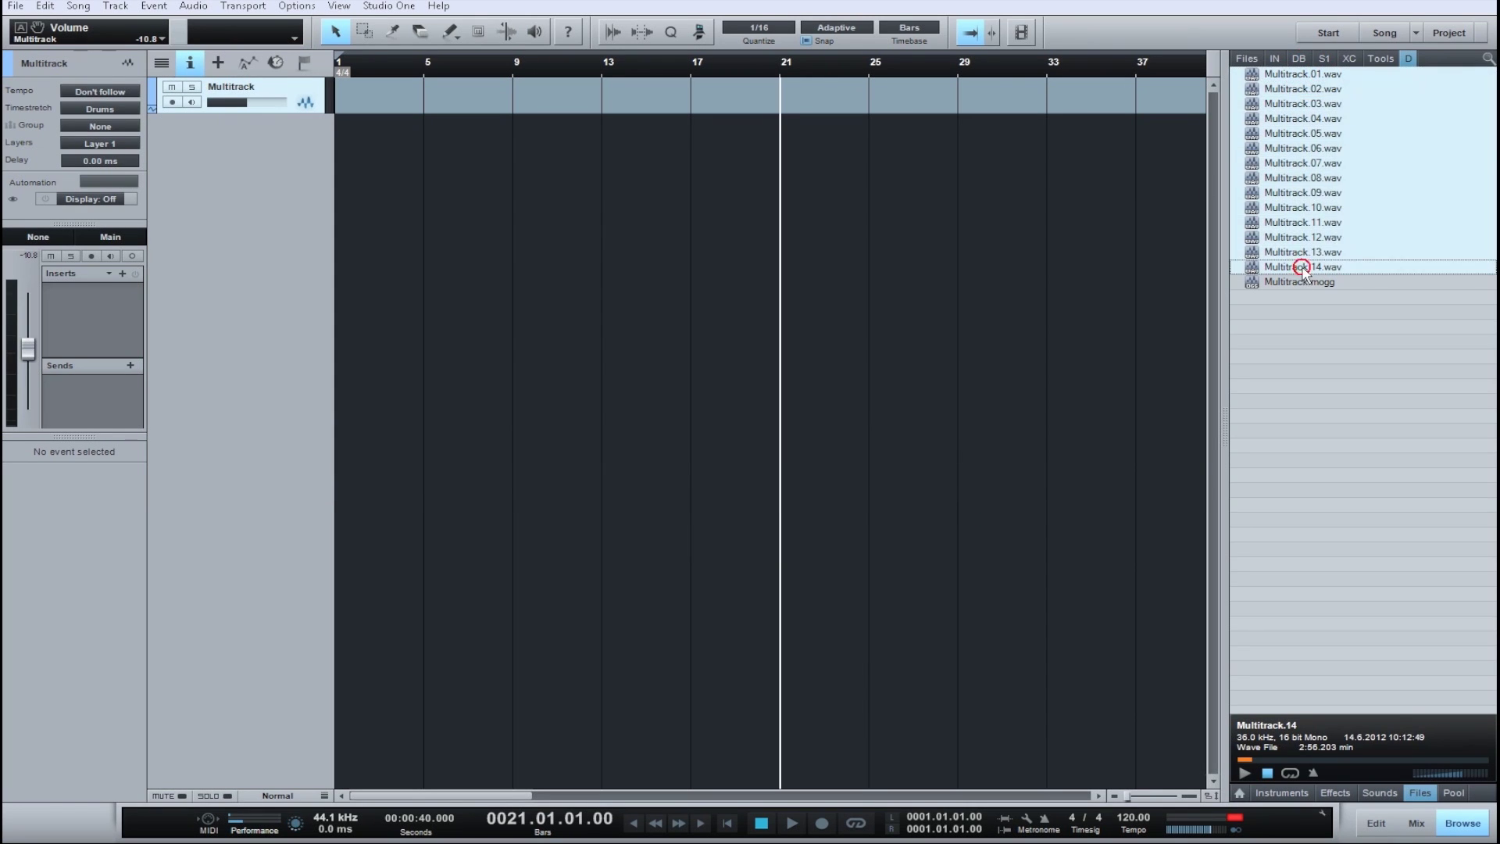
pyautogui.moveTo(1283, 79); pyautogui.dragTo(342, 238)
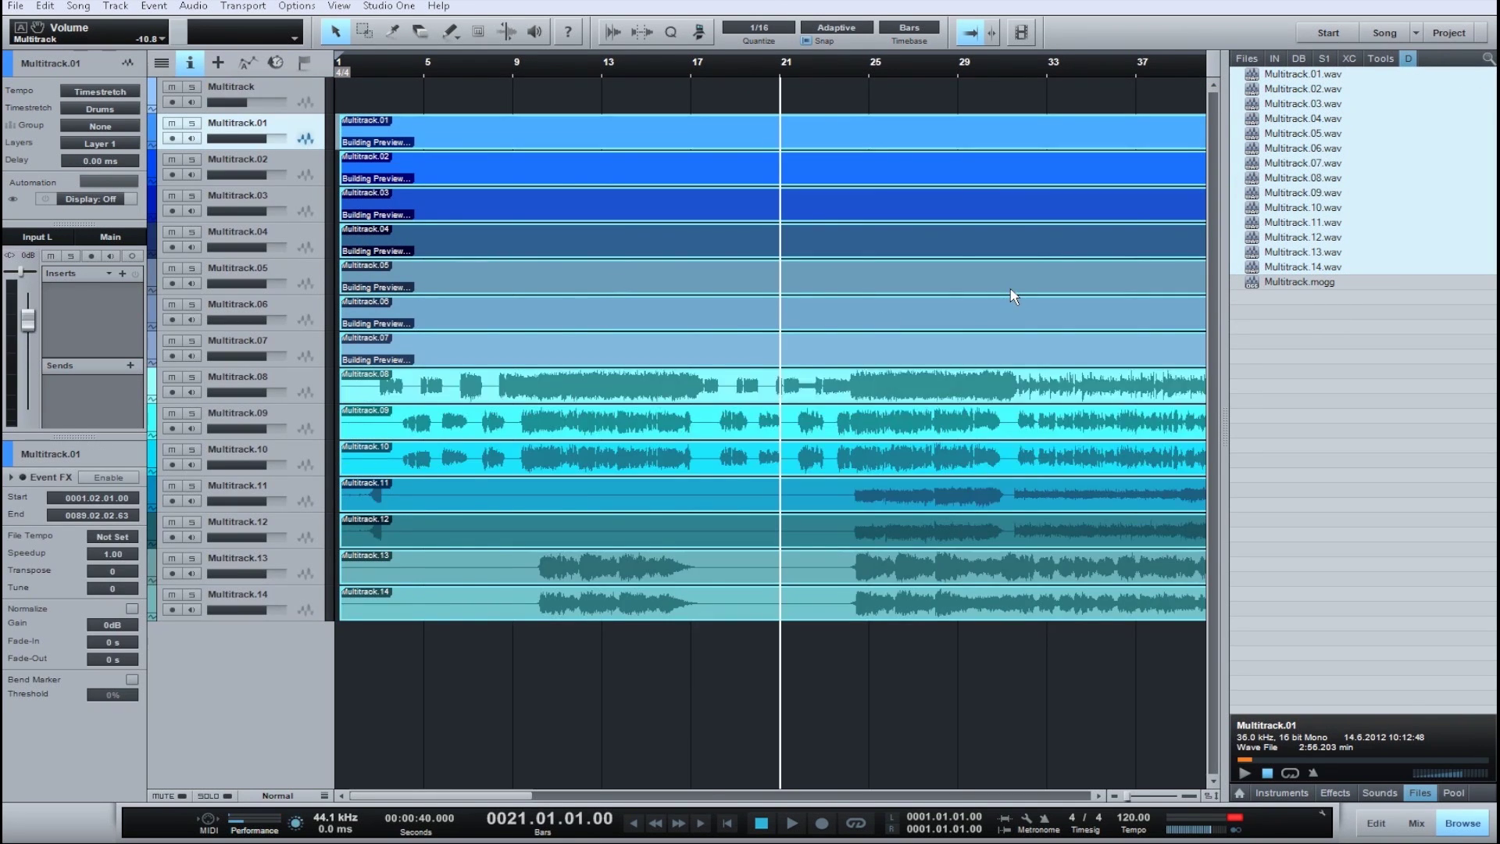
# Move the playback position to bar 46 and briefly solo the Multitrack.07 and Multitrack.04 tracks.
pyautogui.press('w')
pyautogui.press('w')
pyautogui.press('w')
pyautogui.click(489, 67)
pyautogui.click(536, 67)
pyautogui.click(584, 67)
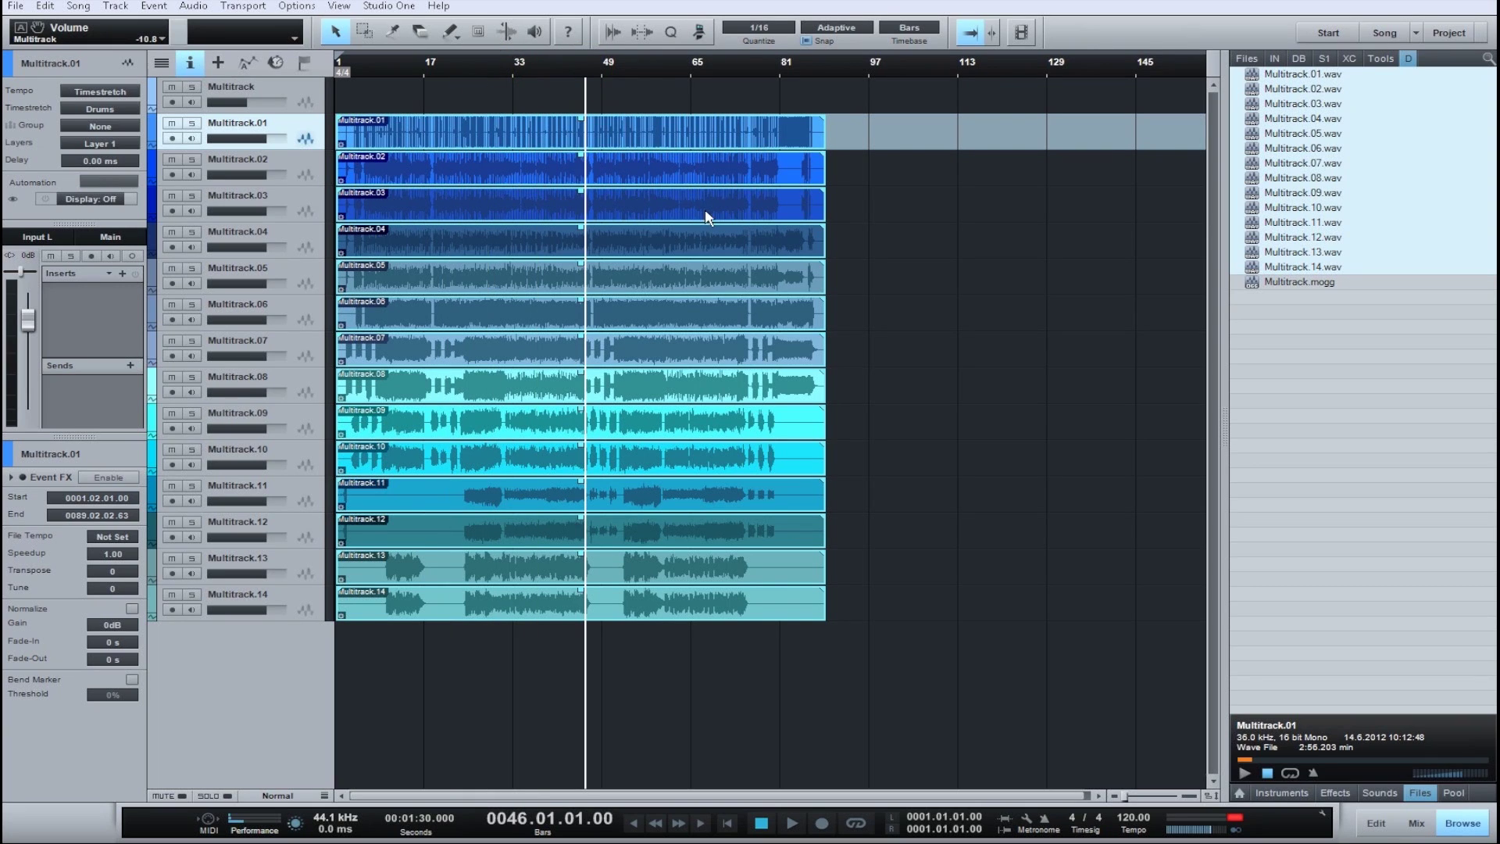
pyautogui.click(195, 341)
pyautogui.click(196, 341)
pyautogui.click(192, 232)
pyautogui.click(192, 232)
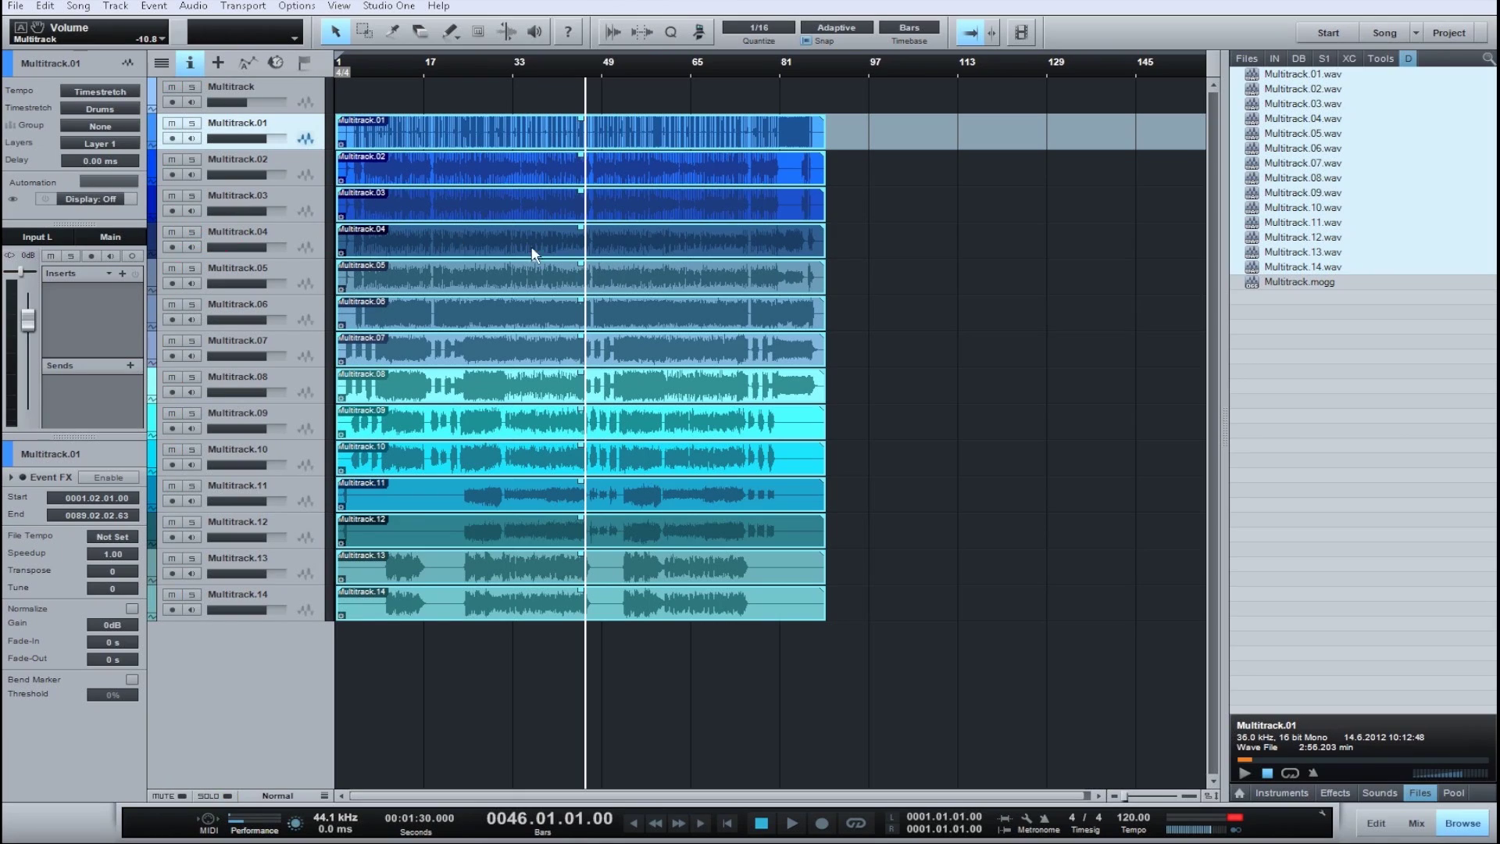
pyautogui.press('F3')
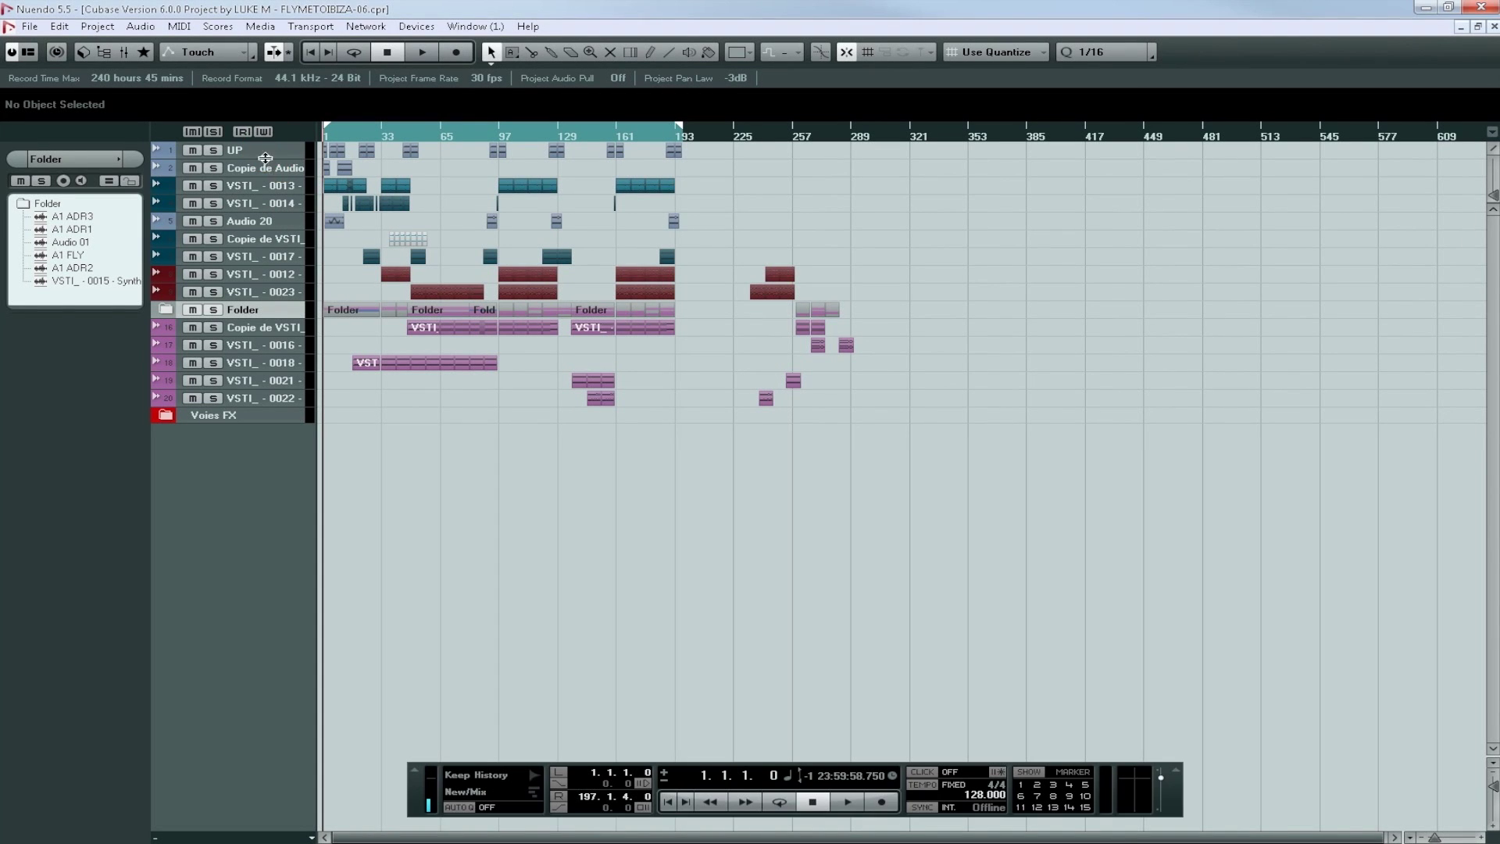
# Switch to the FLYMETOIBIZA-06 project in Nuendo and expand its folder track.
pyautogui.click(265, 168)
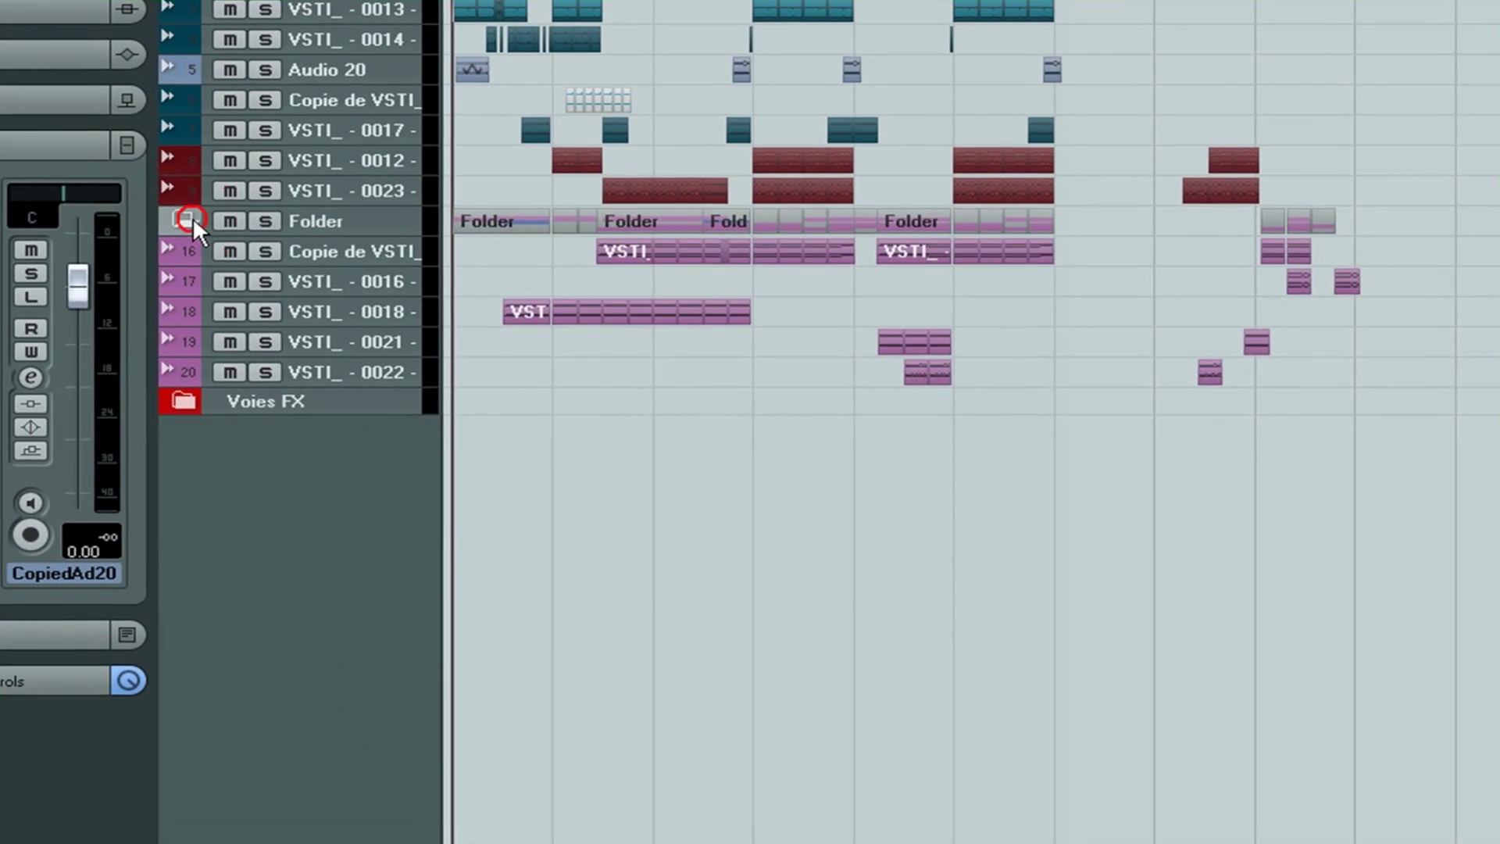
pyautogui.click(185, 264)
pyautogui.click(293, 539)
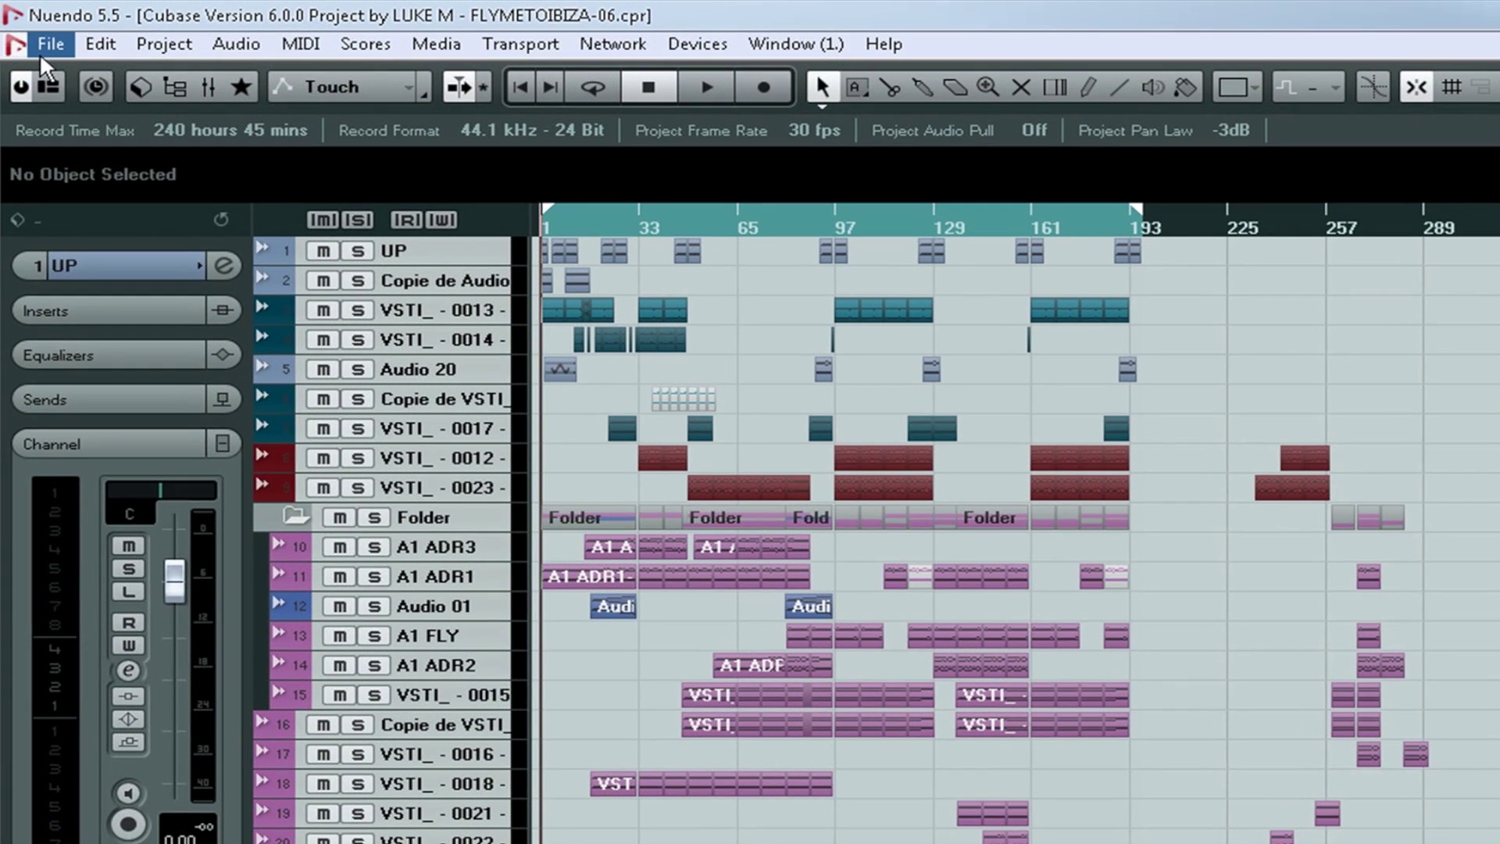
# Export the selected tracks as an XML file named "Fly me to ibiza for S1", referencing the media files instead of copying them.
pyautogui.click(26, 29)
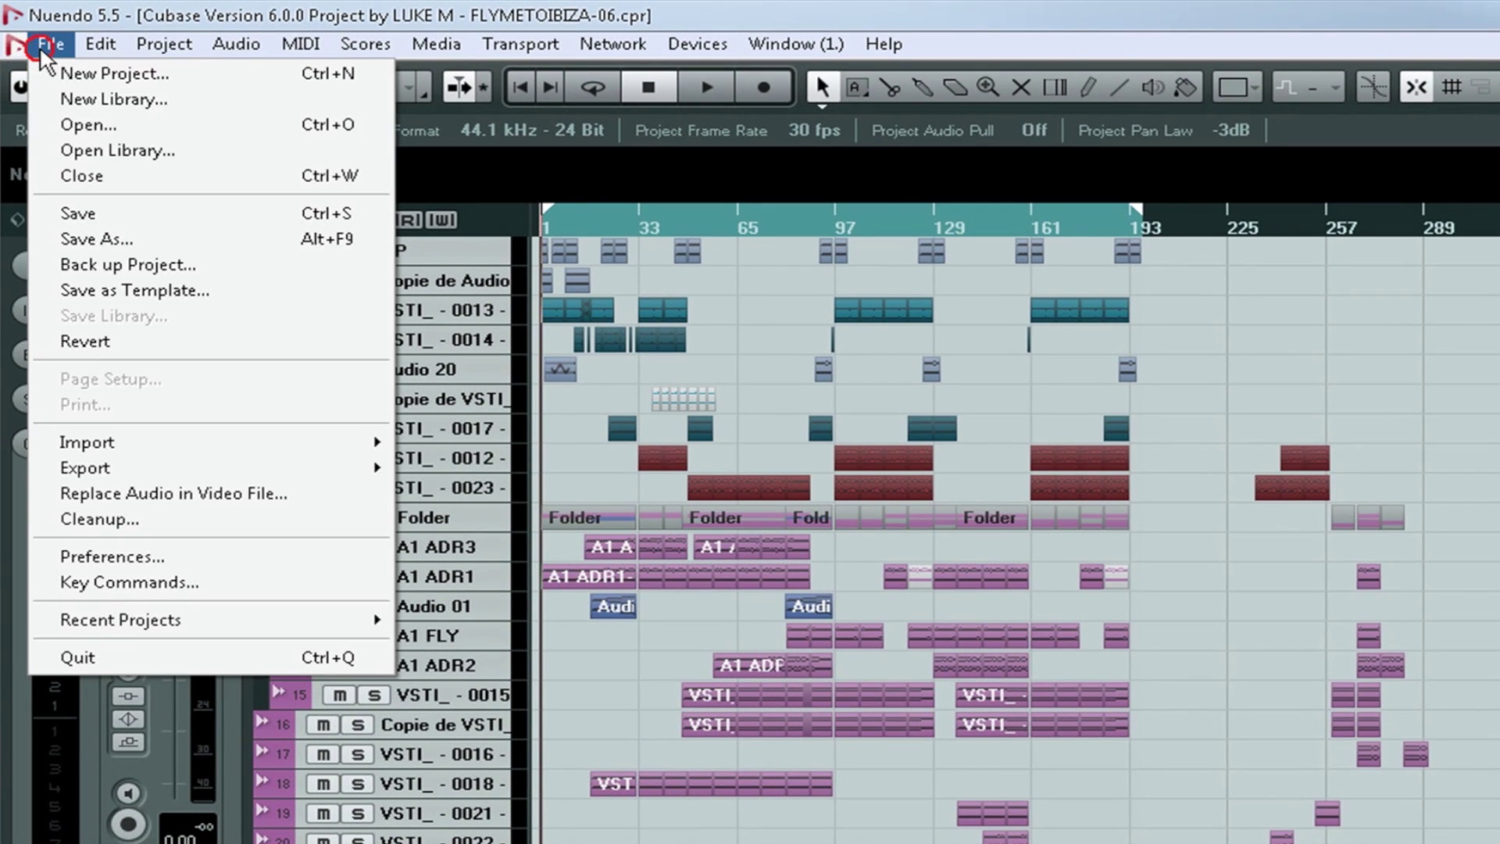
pyautogui.moveTo(215, 469)
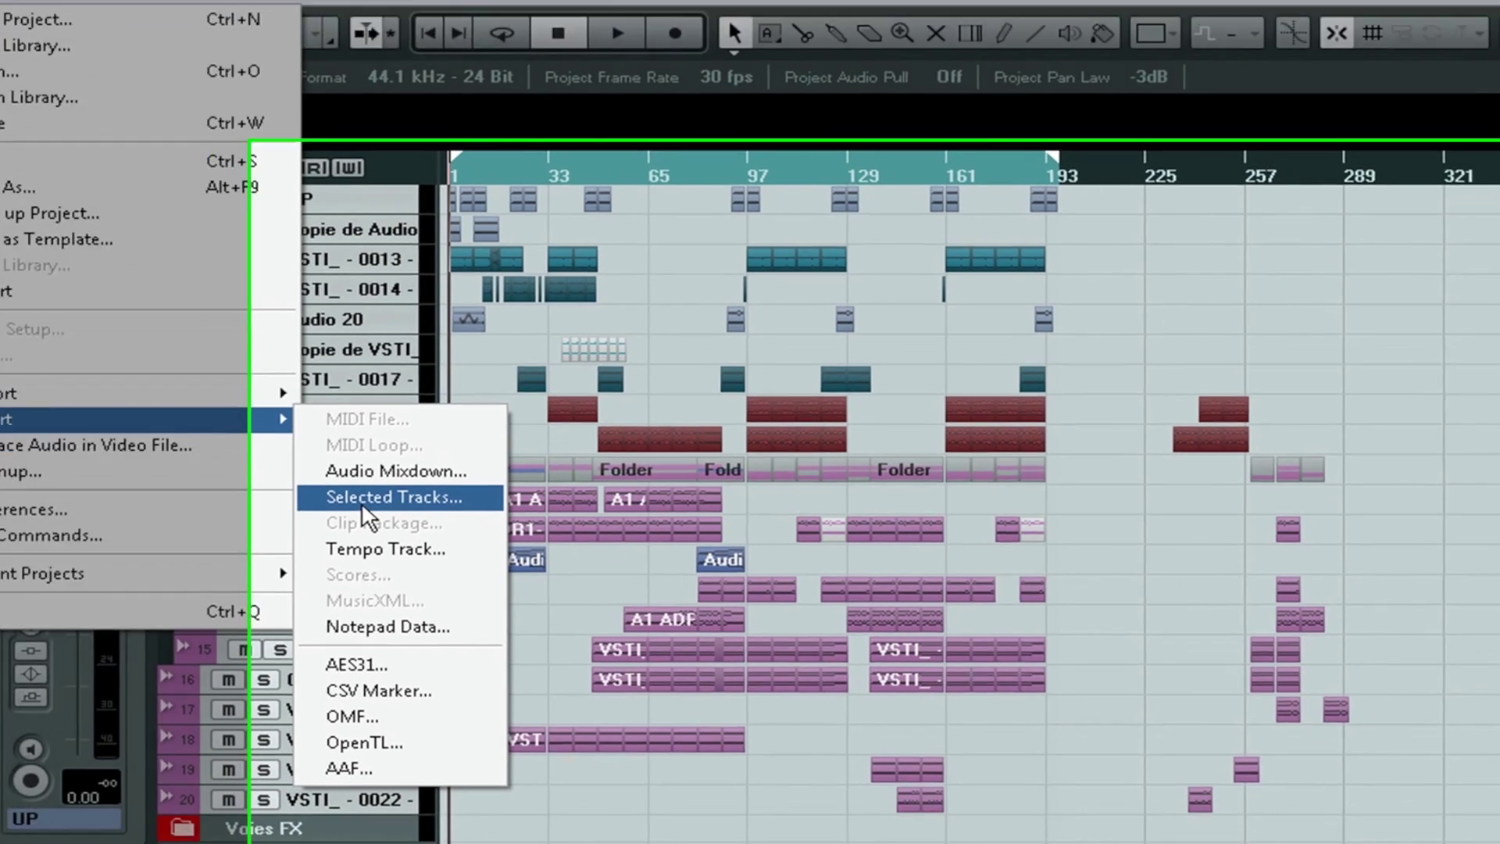
pyautogui.click(361, 502)
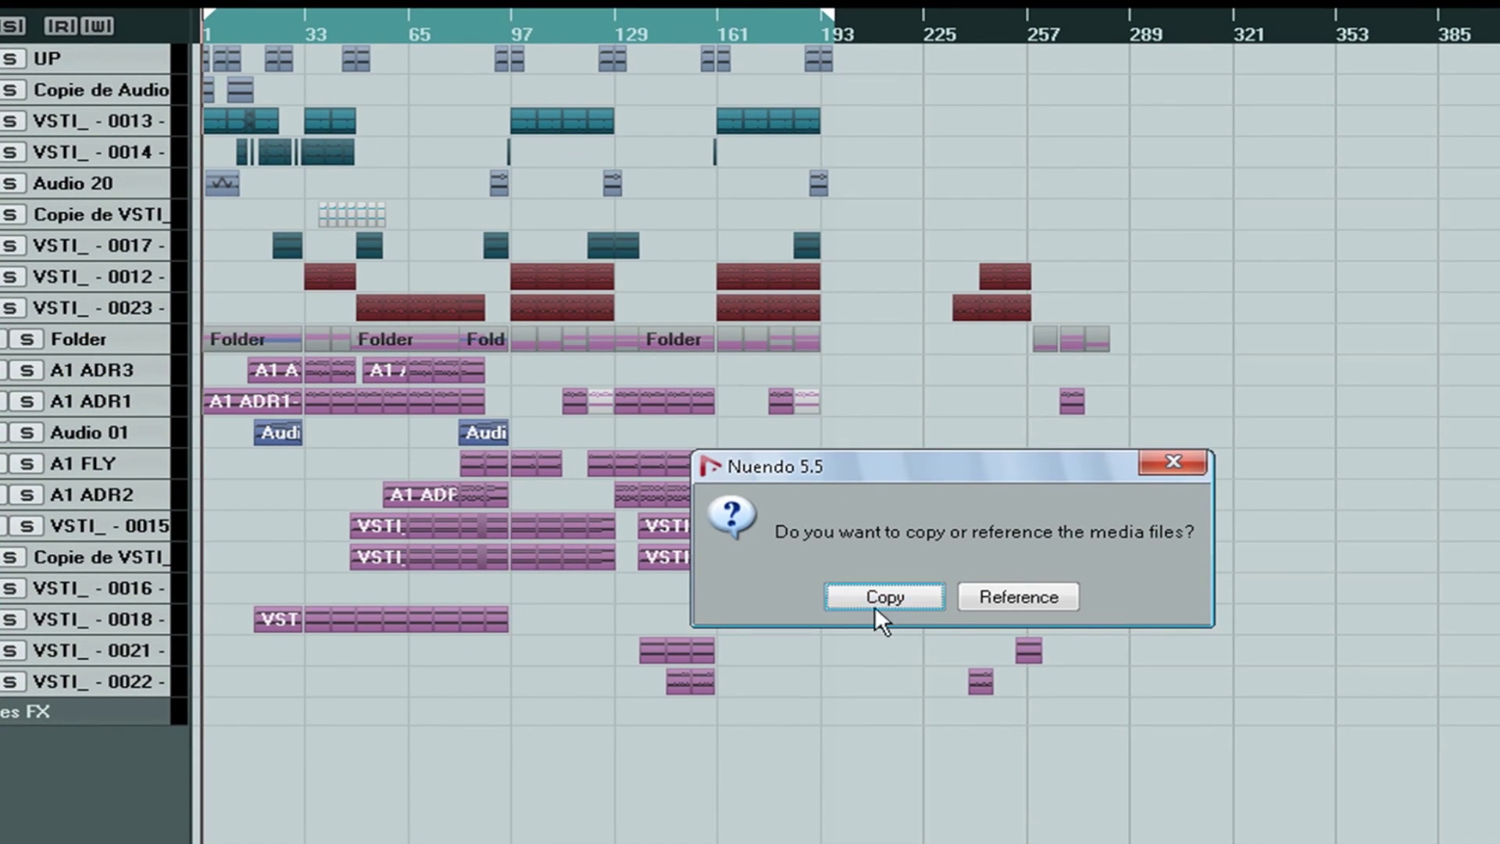
pyautogui.click(1038, 593)
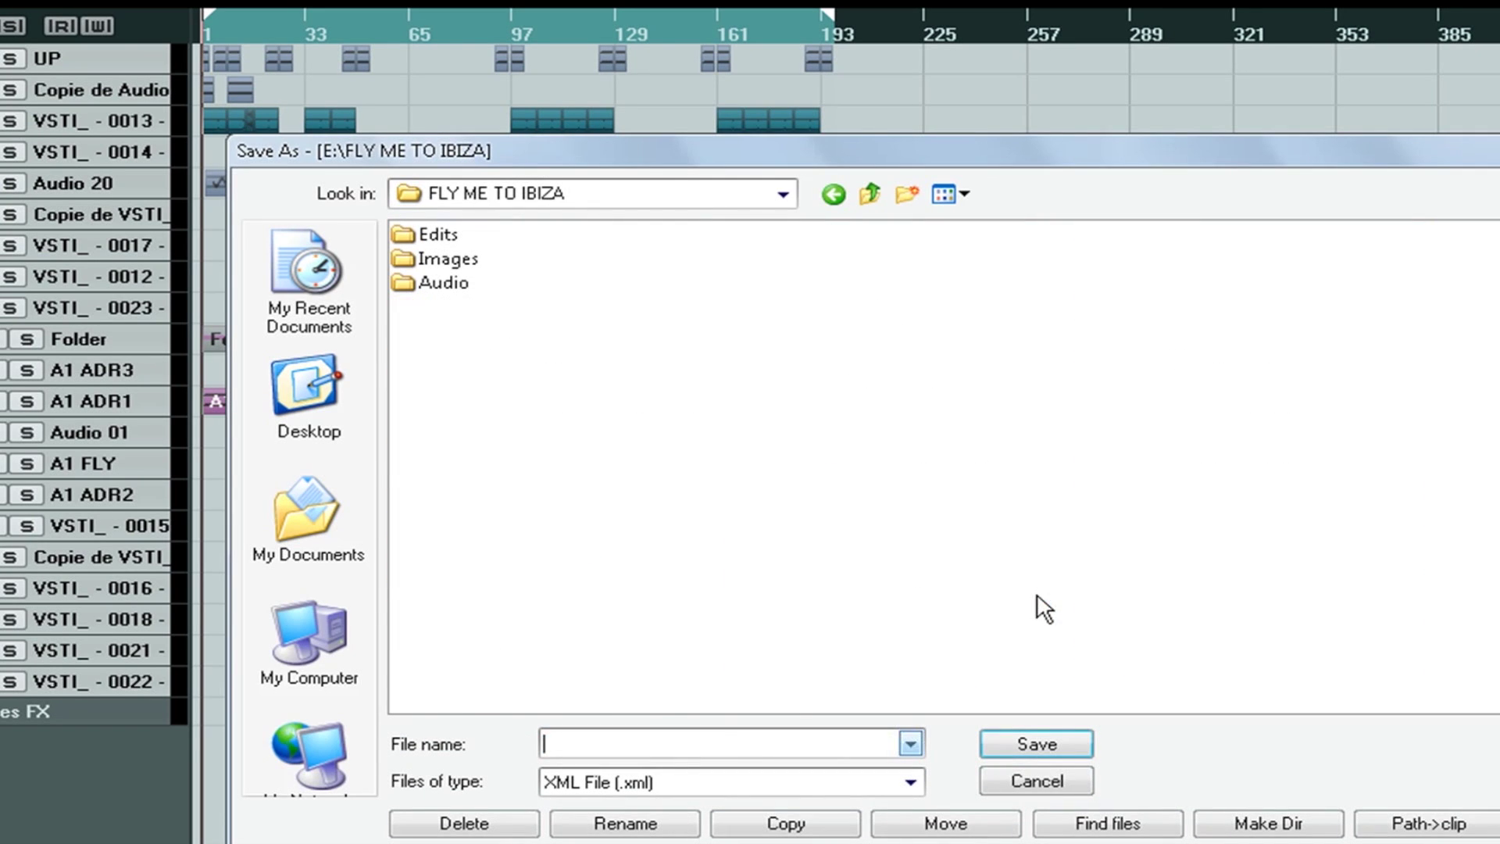
pyautogui.write('Fly me to ibiza for S1')
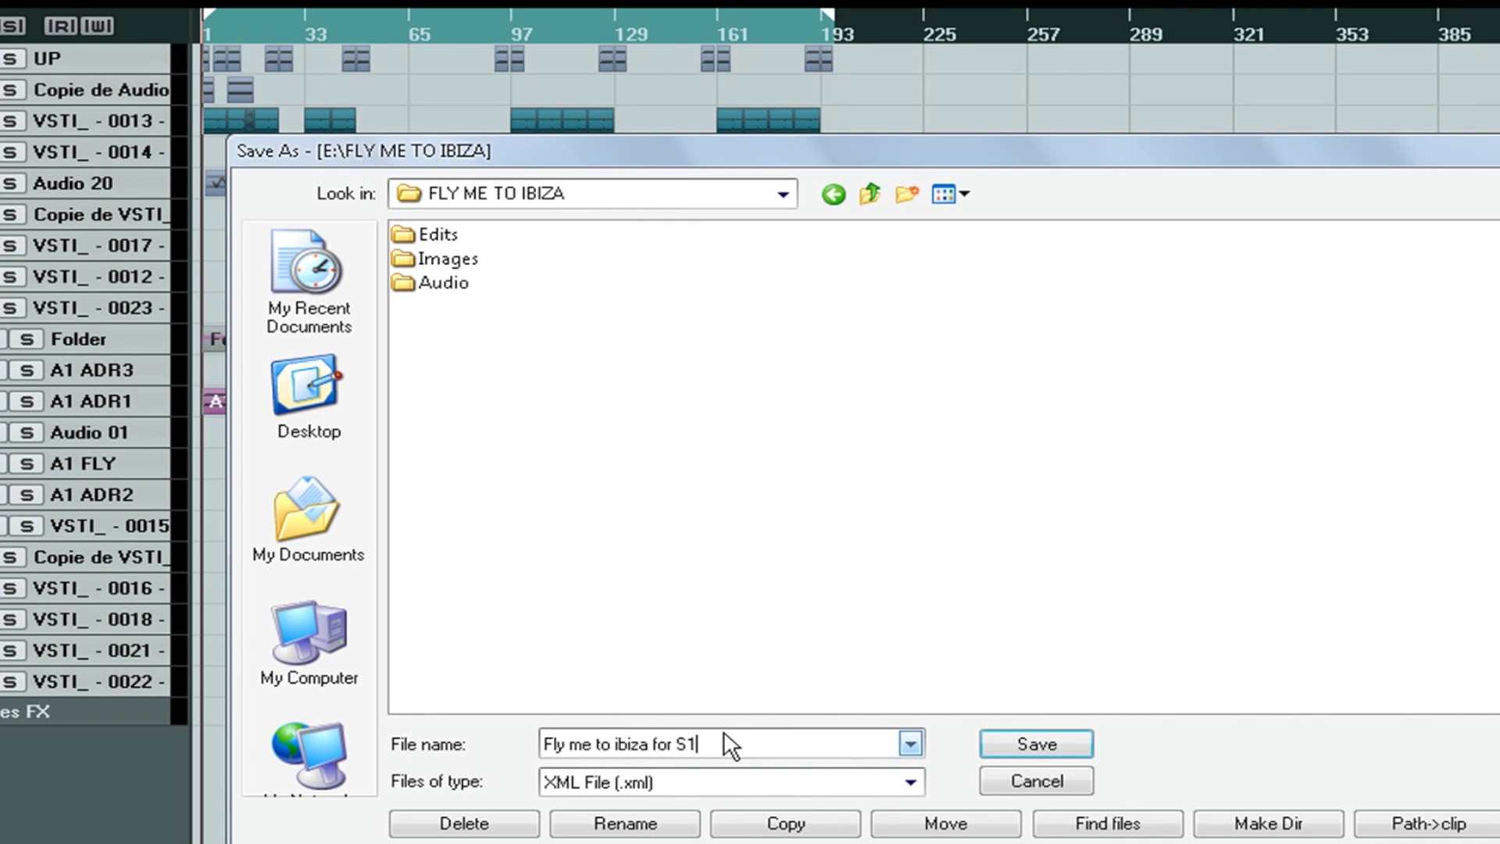
pyautogui.press('Return')
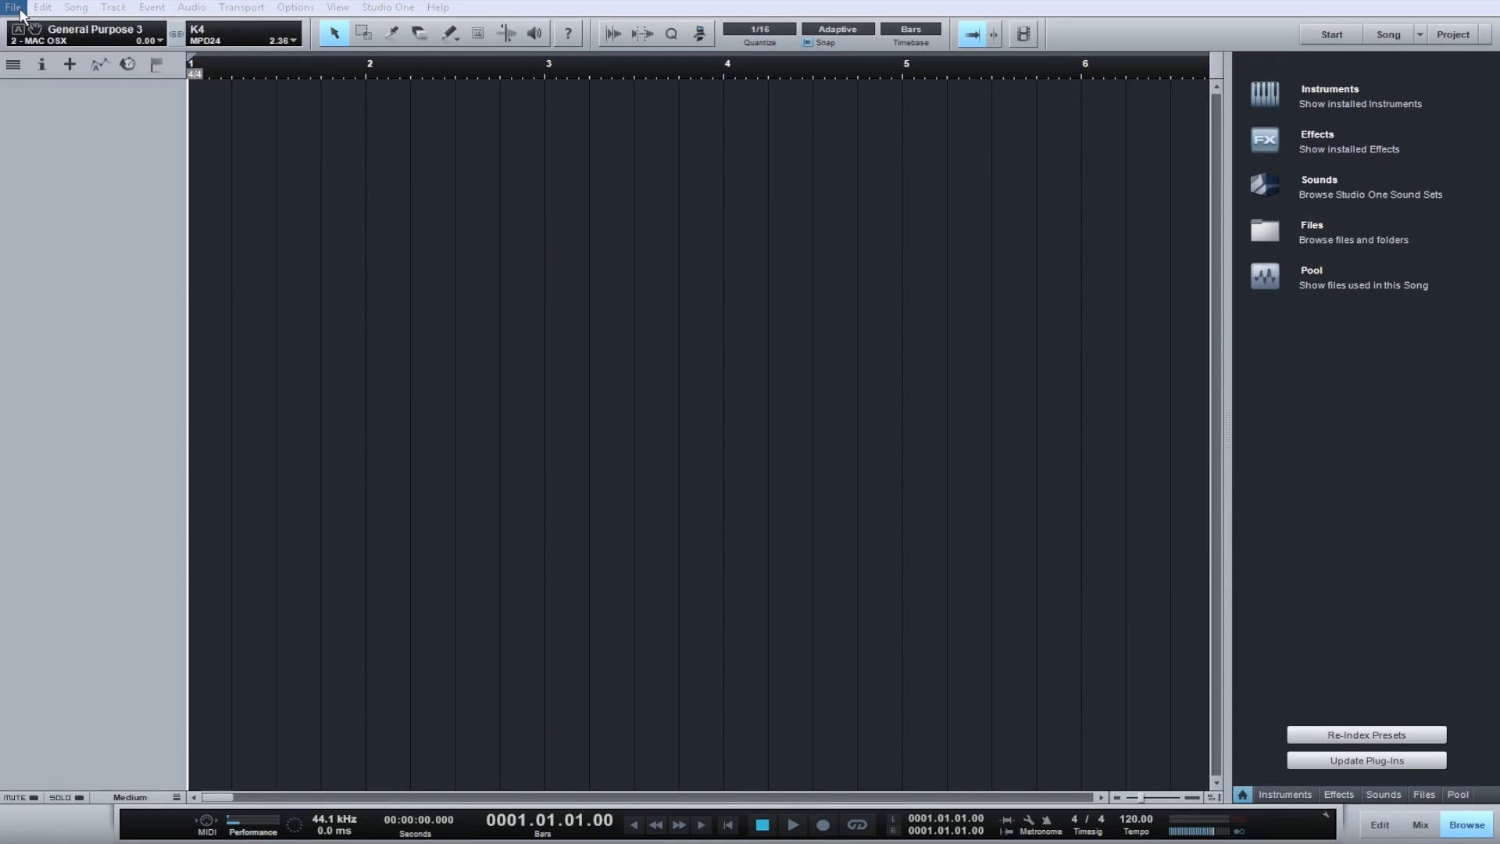
# Switch to Studio One and open the Cubase track archive "Fly me to ibiza for S1.xml" from the FLY ME TO IBIZA folder.
pyautogui.click(13, 7)
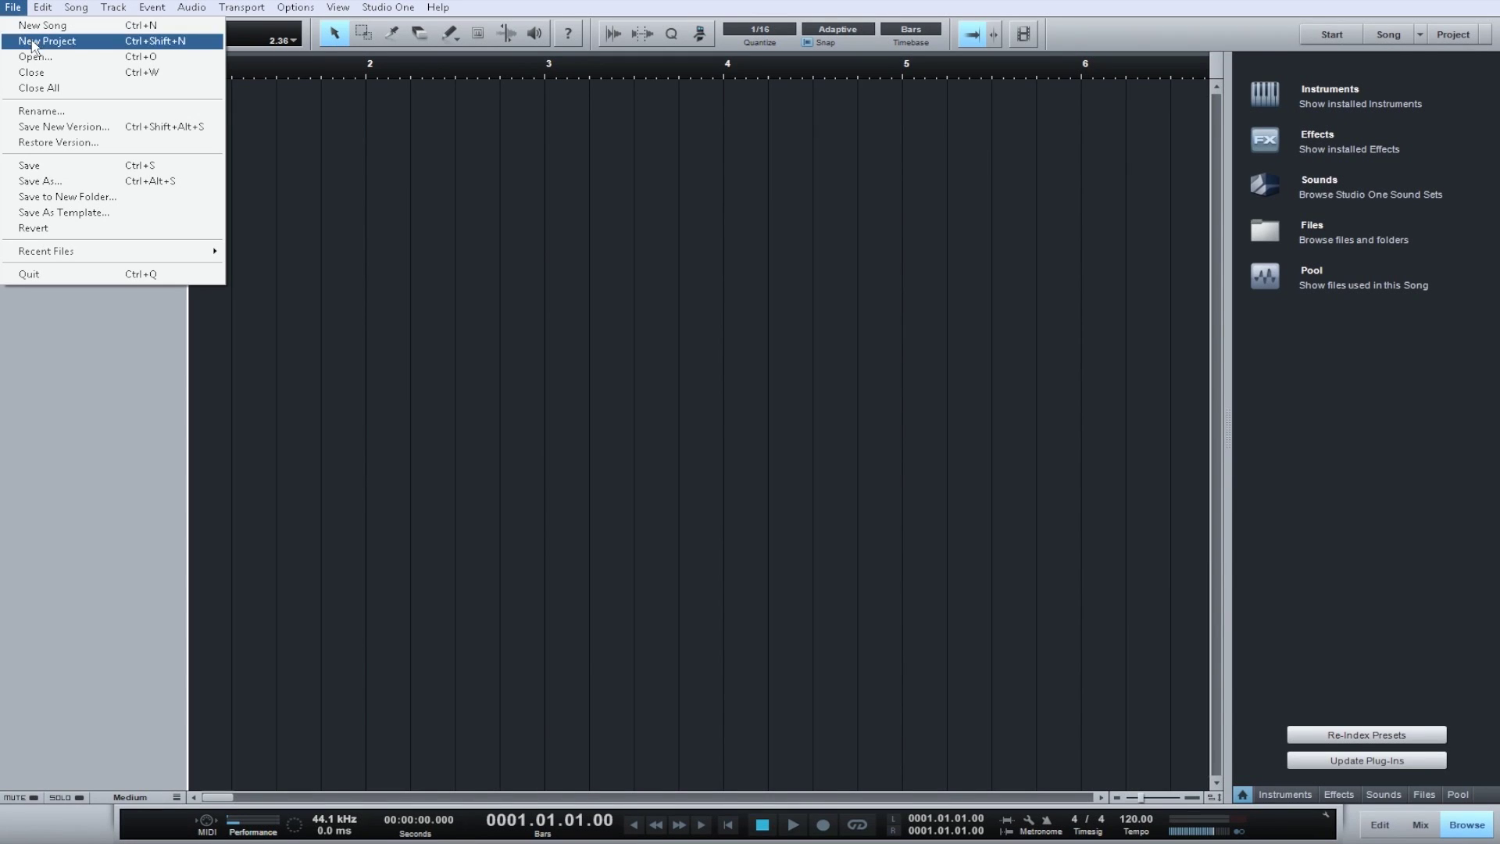
pyautogui.click(31, 56)
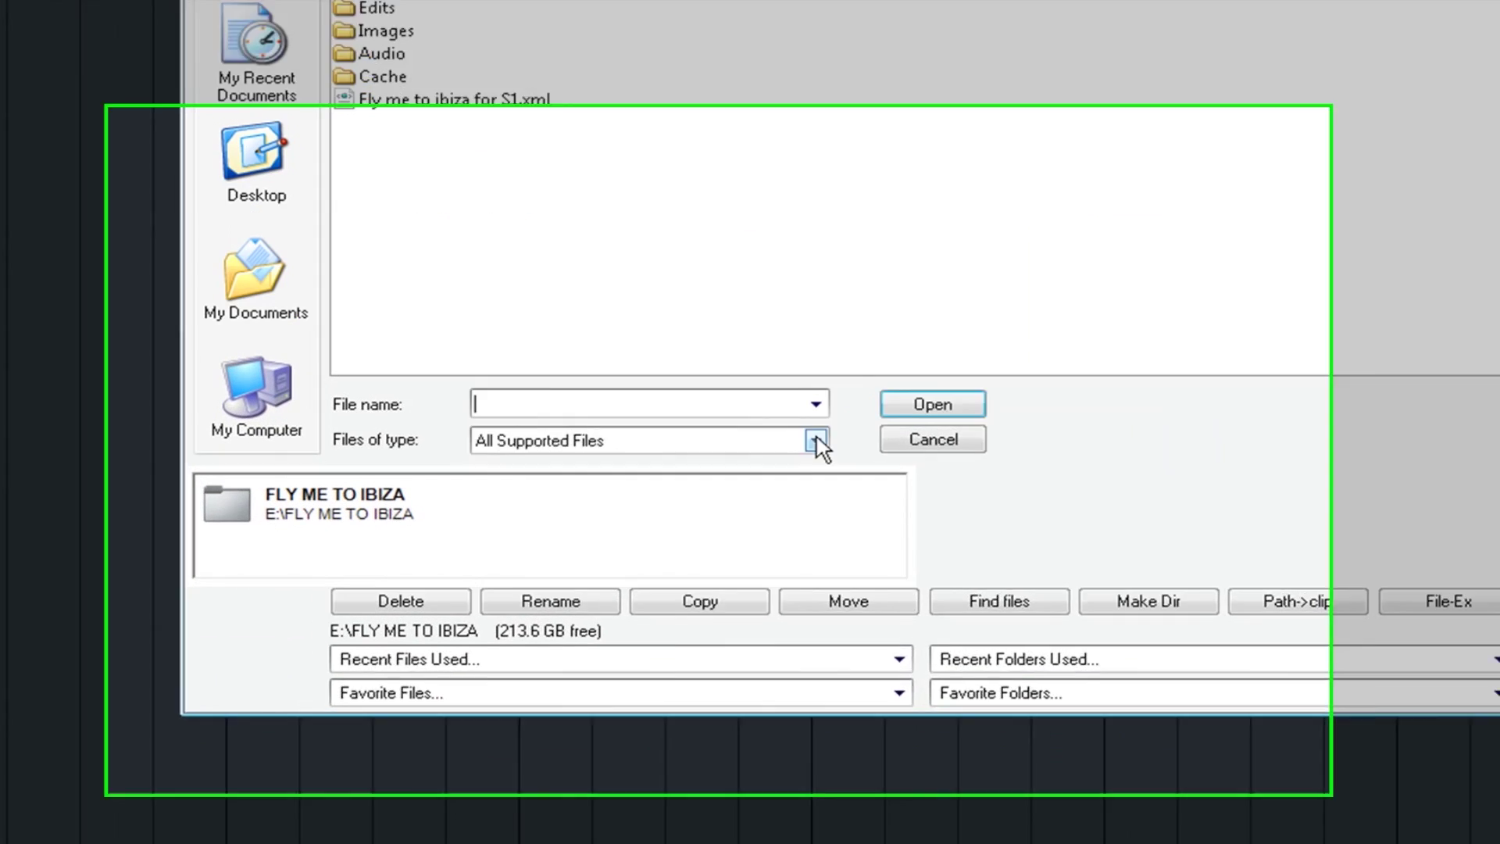
pyautogui.click(816, 442)
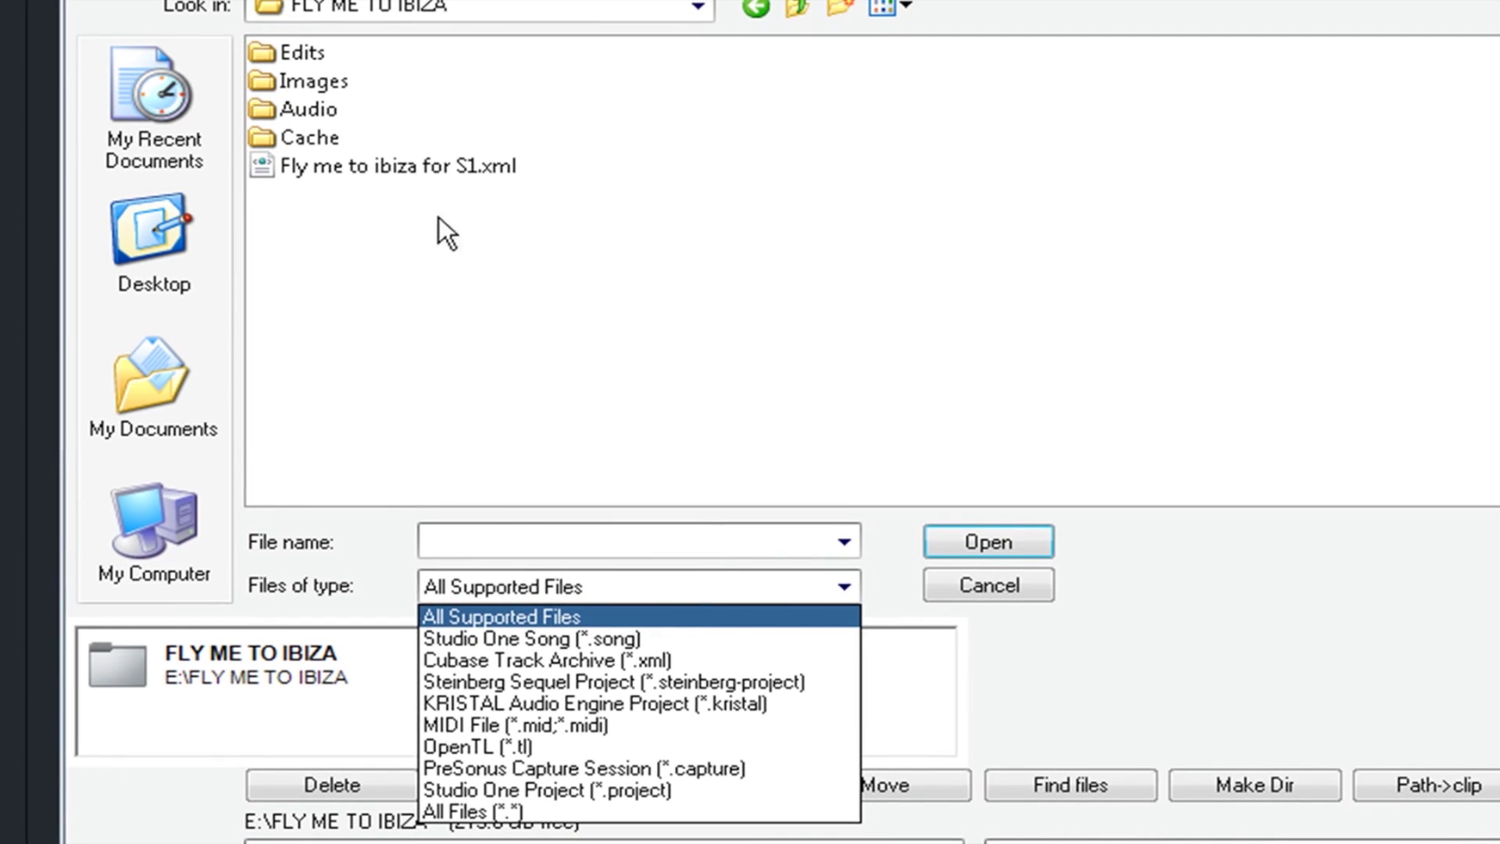
pyautogui.click(412, 162)
pyautogui.click(986, 542)
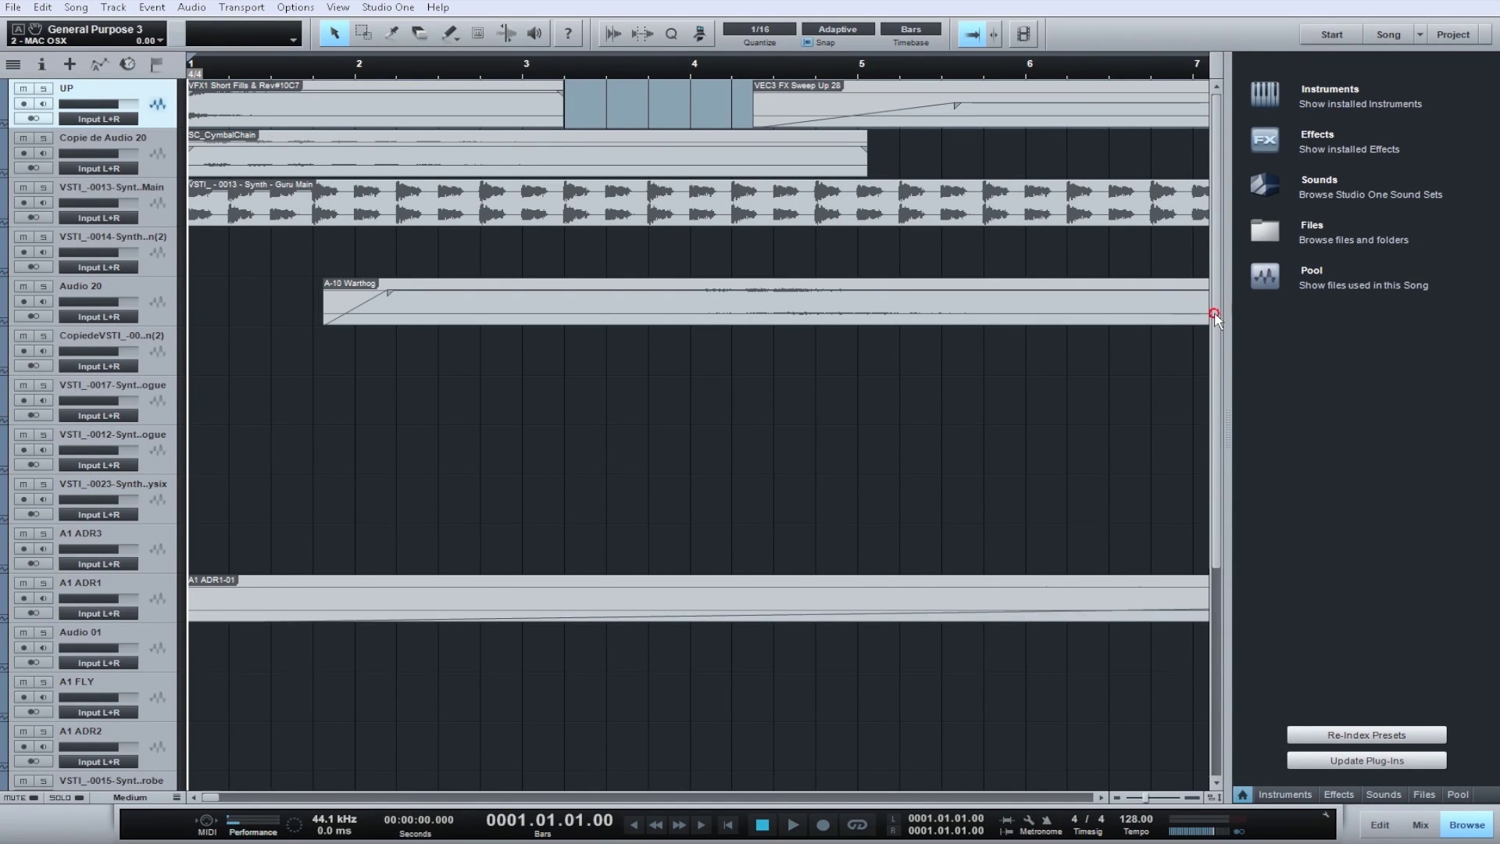
# Examine the imported tracks, the song tempo and the fade-in of the A-10 Warthog event on Audio 20.
pyautogui.scroll(-2, 1217, 319)
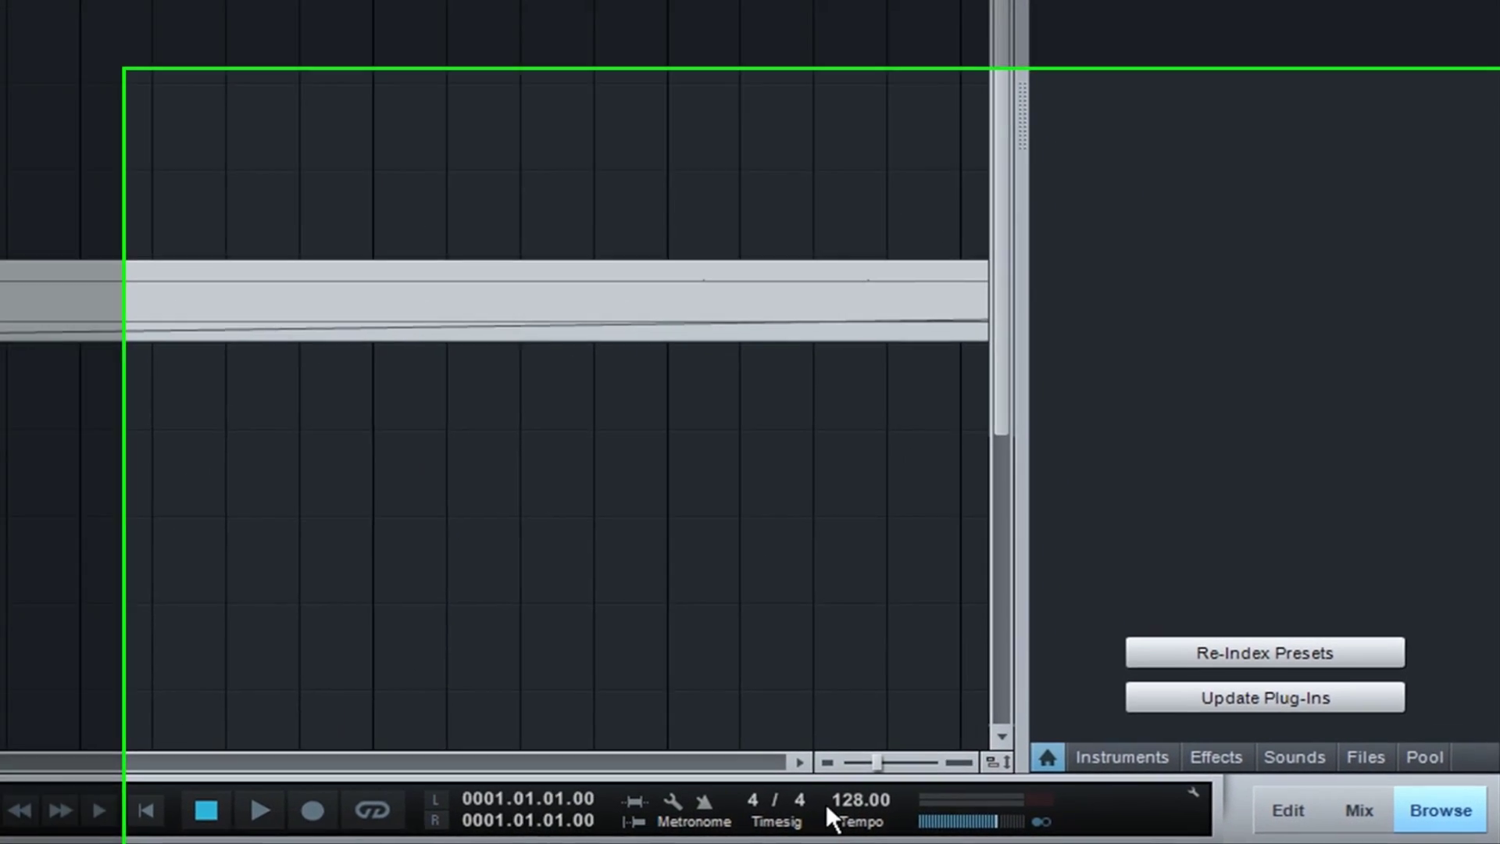
pyautogui.click(891, 803)
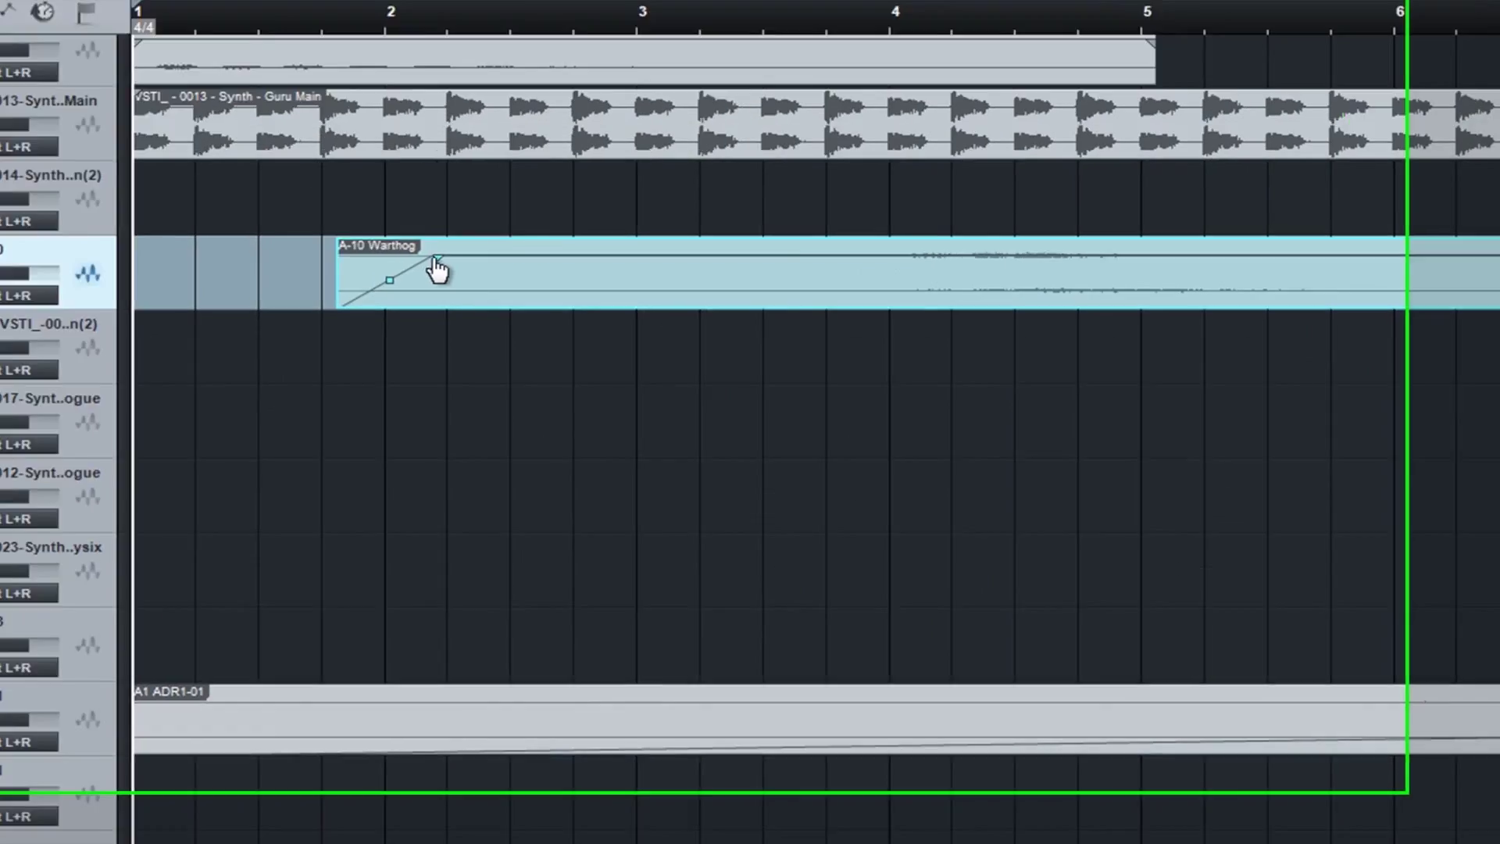
pyautogui.moveTo(435, 268); pyautogui.dragTo(639, 335)
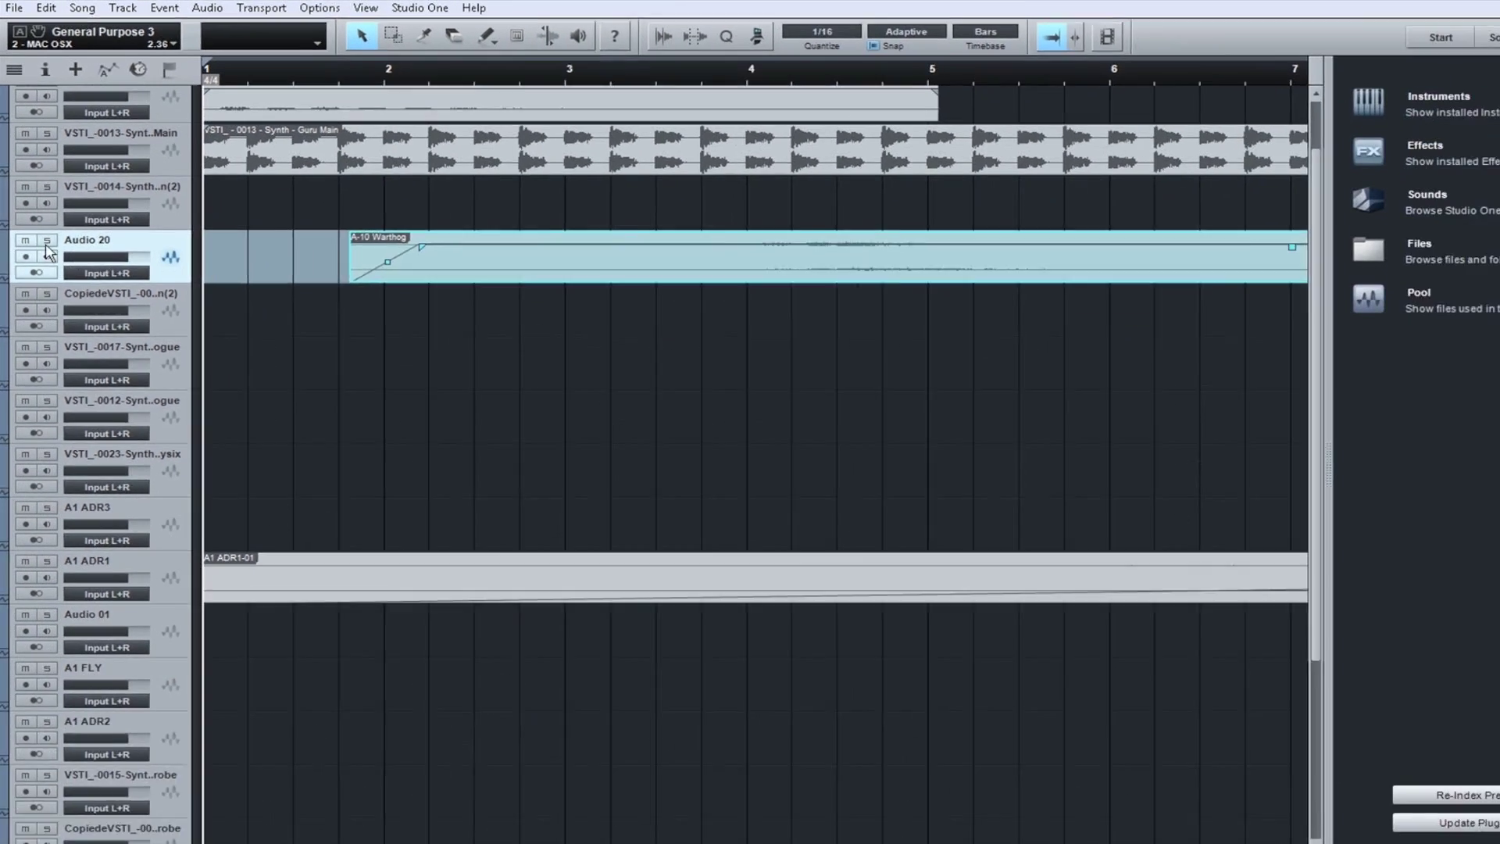
# Recolor the Audio 20 track green and the tracks from VSTI_-0023 through Audio 01 orange.
pyautogui.click(6, 342)
pyautogui.click(70, 267)
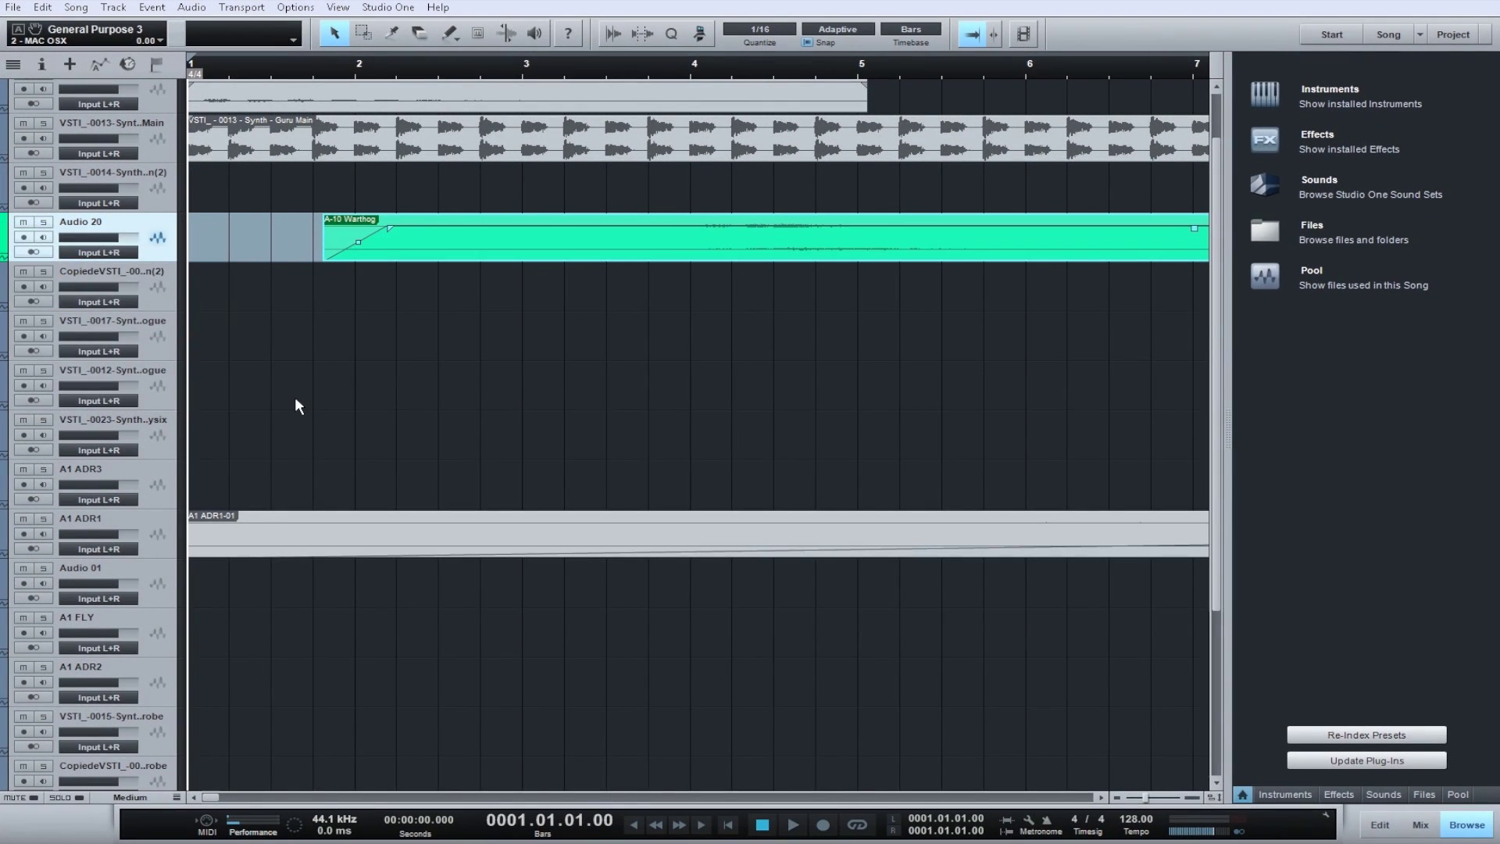
pyautogui.press('w')
pyautogui.press('w')
pyautogui.press('w')
pyautogui.press('w')
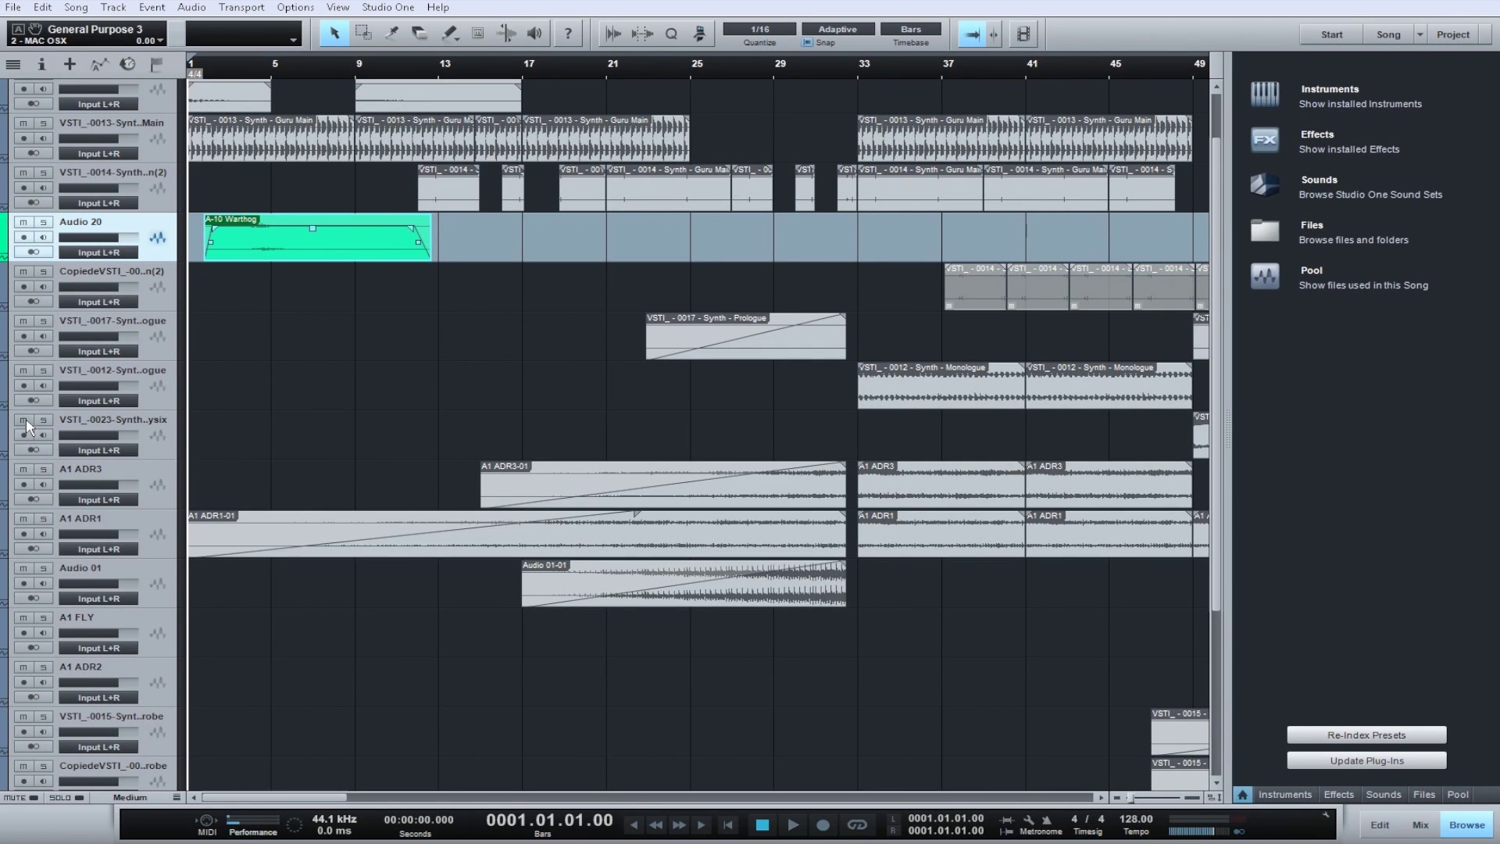
pyautogui.click(137, 419)
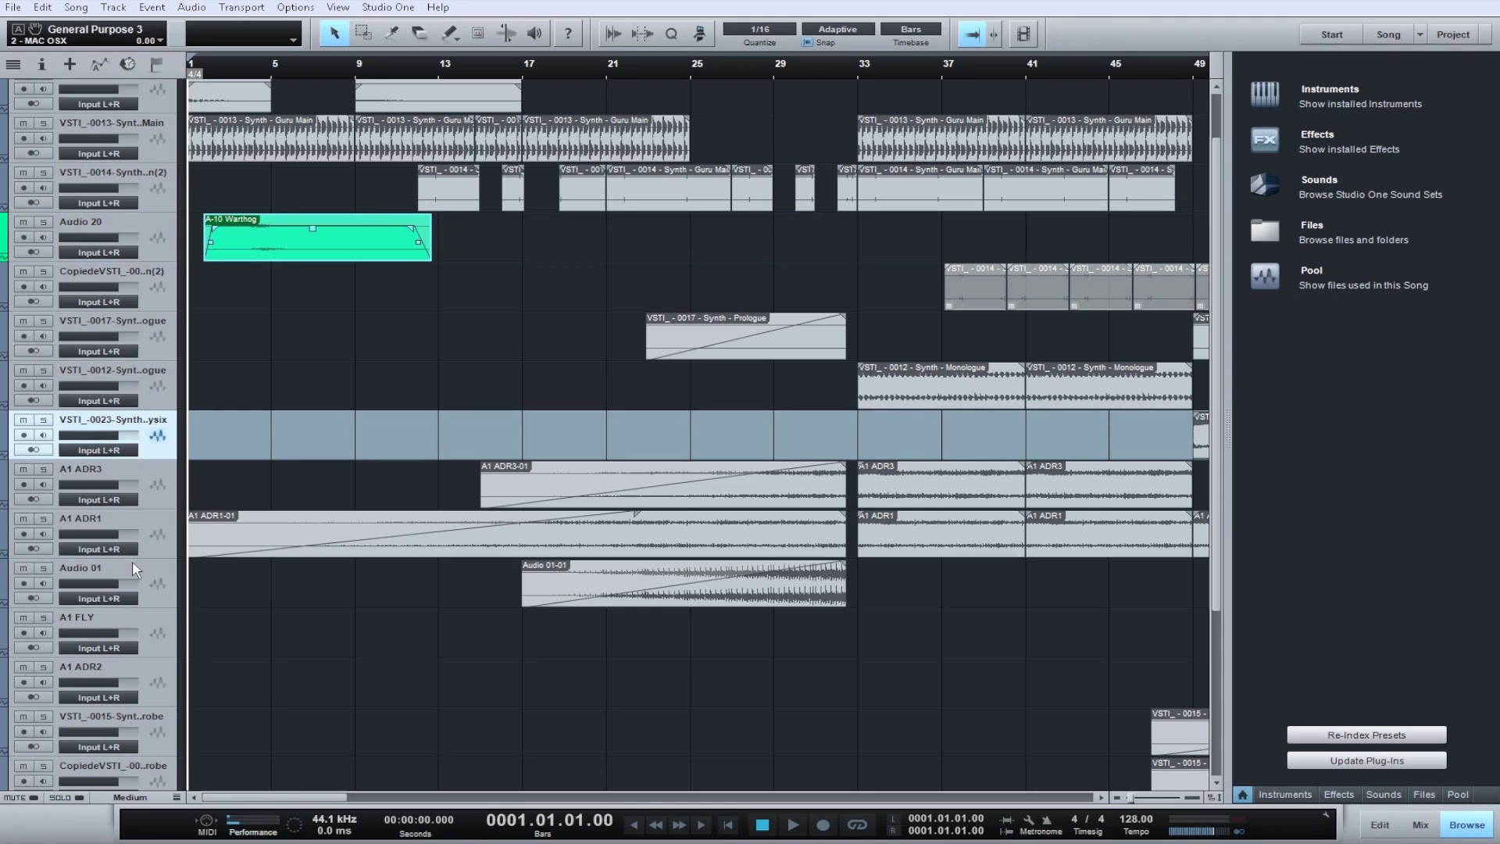
pyautogui.keyDown('shift'); pyautogui.click(133, 568); pyautogui.keyUp('shift')
pyautogui.click(4, 443)
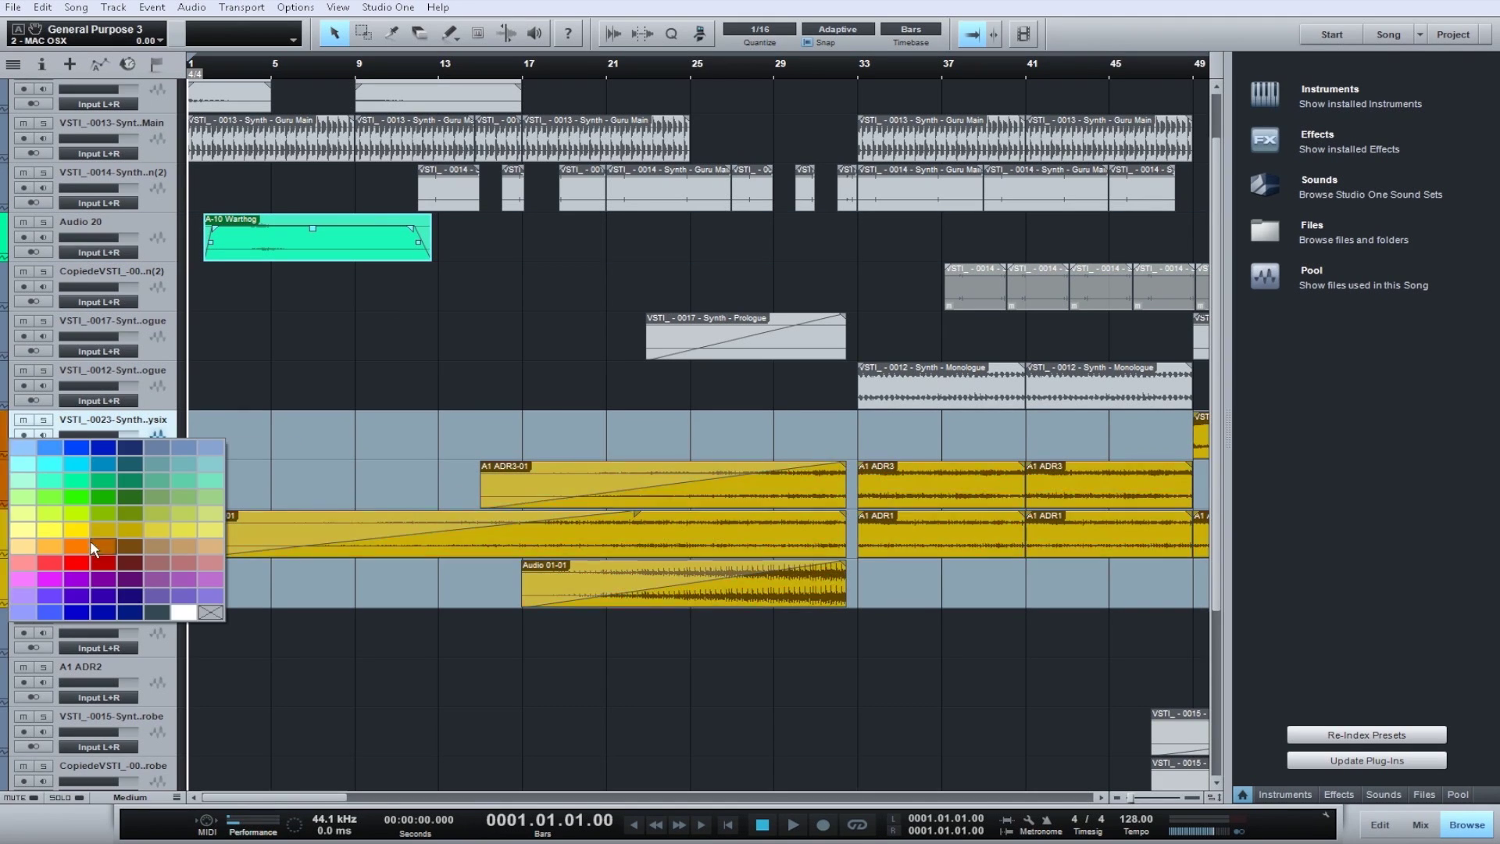
pyautogui.click(83, 545)
pyautogui.click(331, 436)
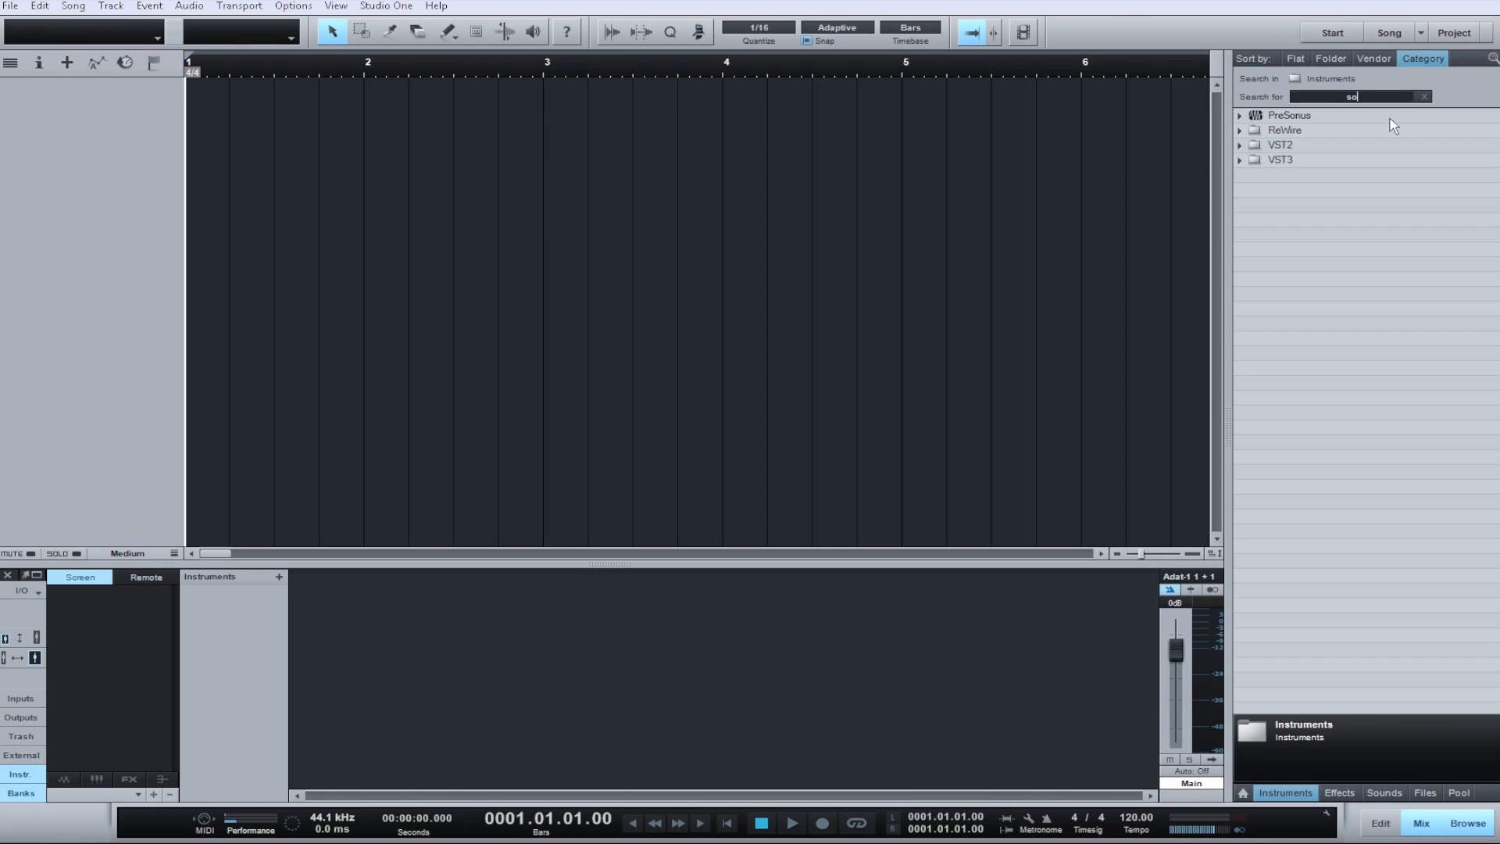
# Search the instruments for "solid bas", load Luke Solid Bass.fxb on a new instrument track, and remove its FM7 plug-in.
pyautogui.write('lid bas')
pyautogui.moveTo(1296, 115); pyautogui.dragTo(164, 119)
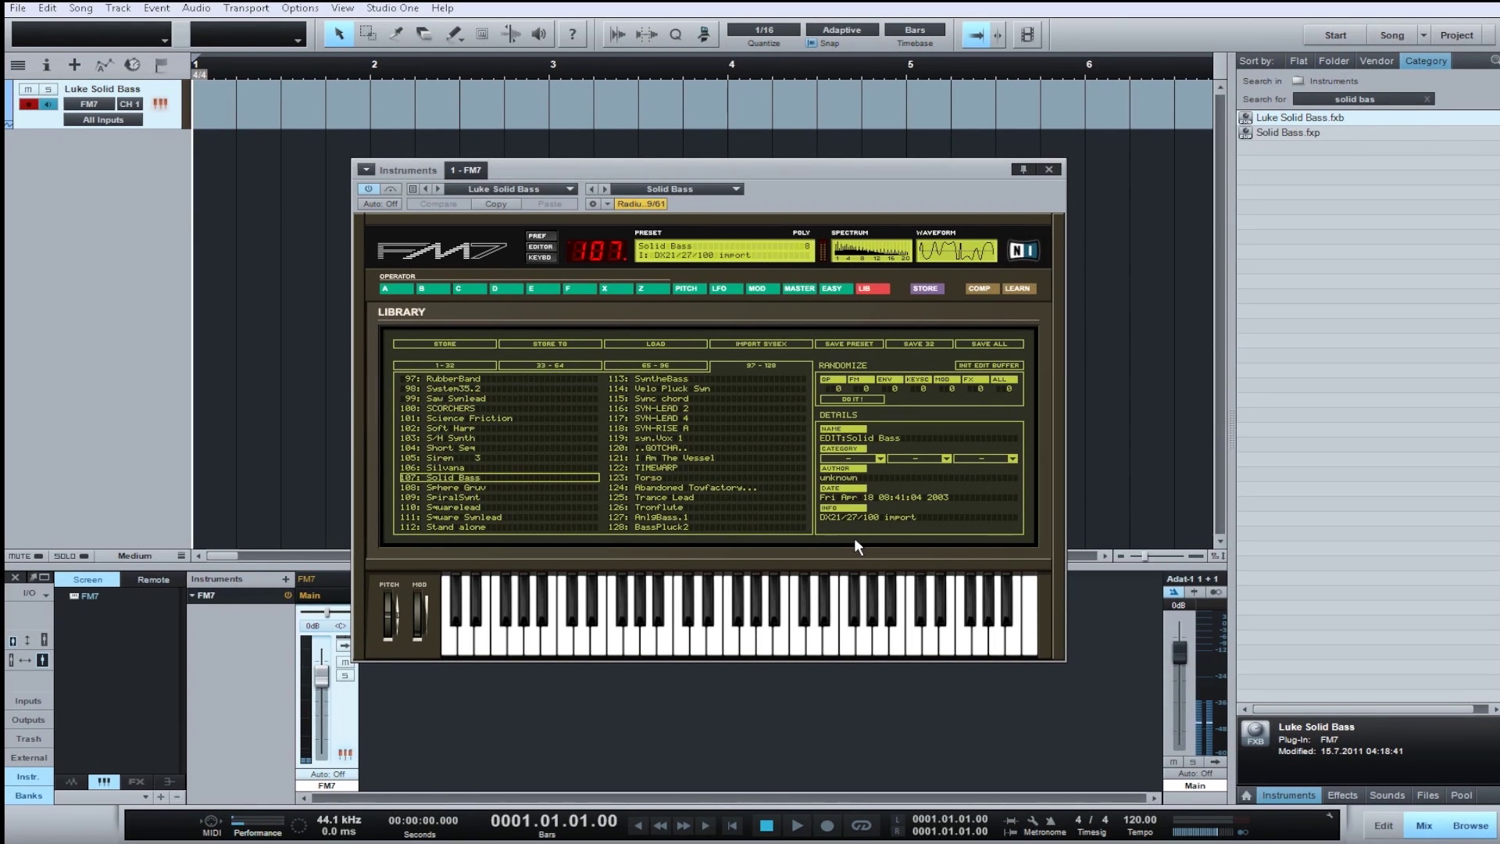
pyautogui.click(366, 170)
pyautogui.click(379, 244)
# Search the instruments browser for "korg".
pyautogui.click(1367, 99)
pyautogui.write('korg')
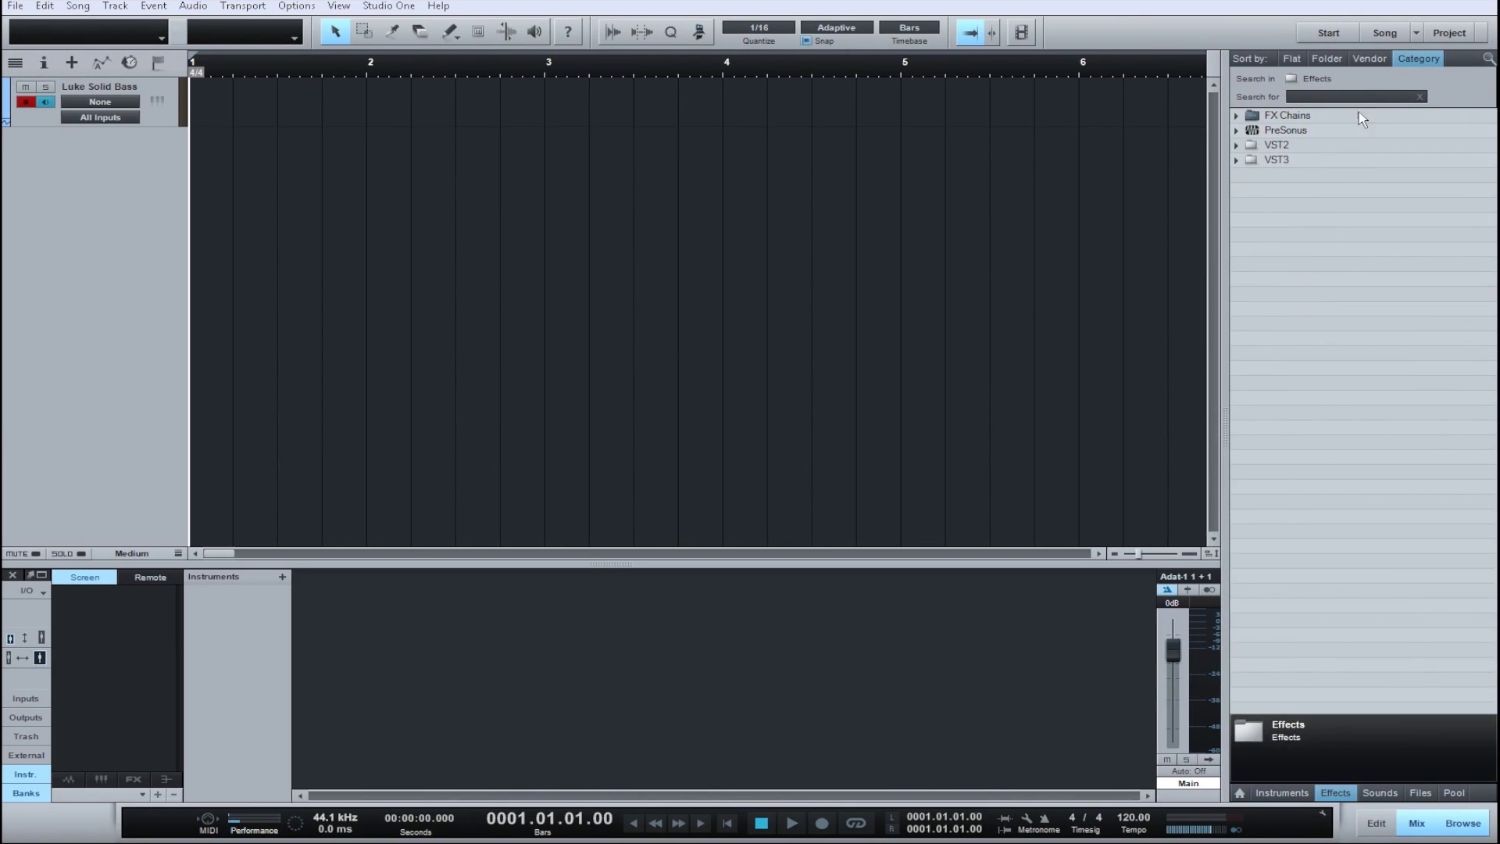
# Search the effects for "33609", load UAD Neve 33609 on a new audio track, and remove the plug-in again.
pyautogui.click(1375, 100)
pyautogui.moveTo(1287, 115); pyautogui.dragTo(69, 119)
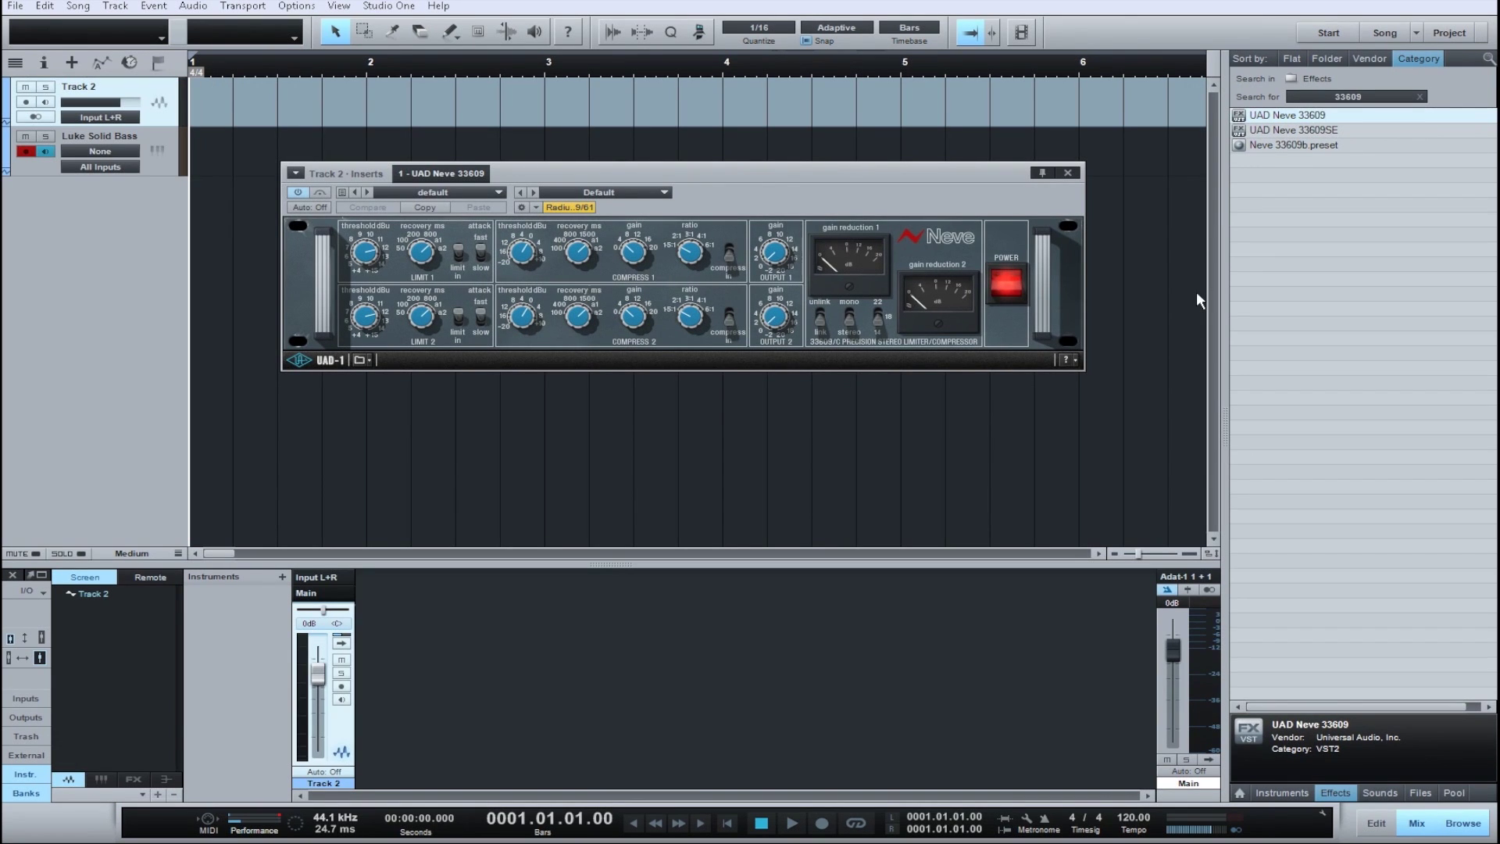
pyautogui.click(297, 173)
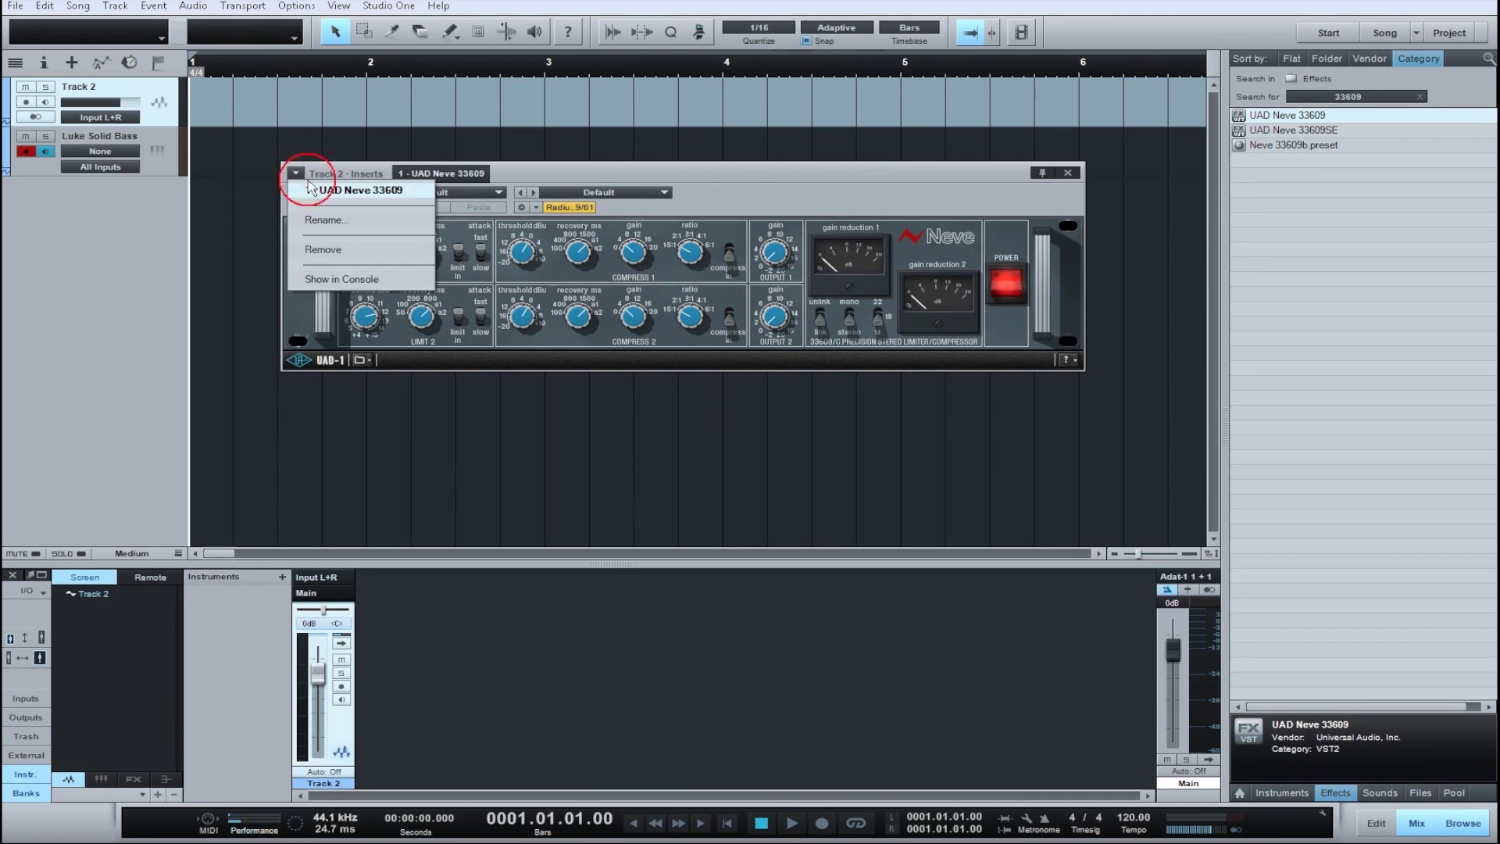
pyautogui.click(313, 249)
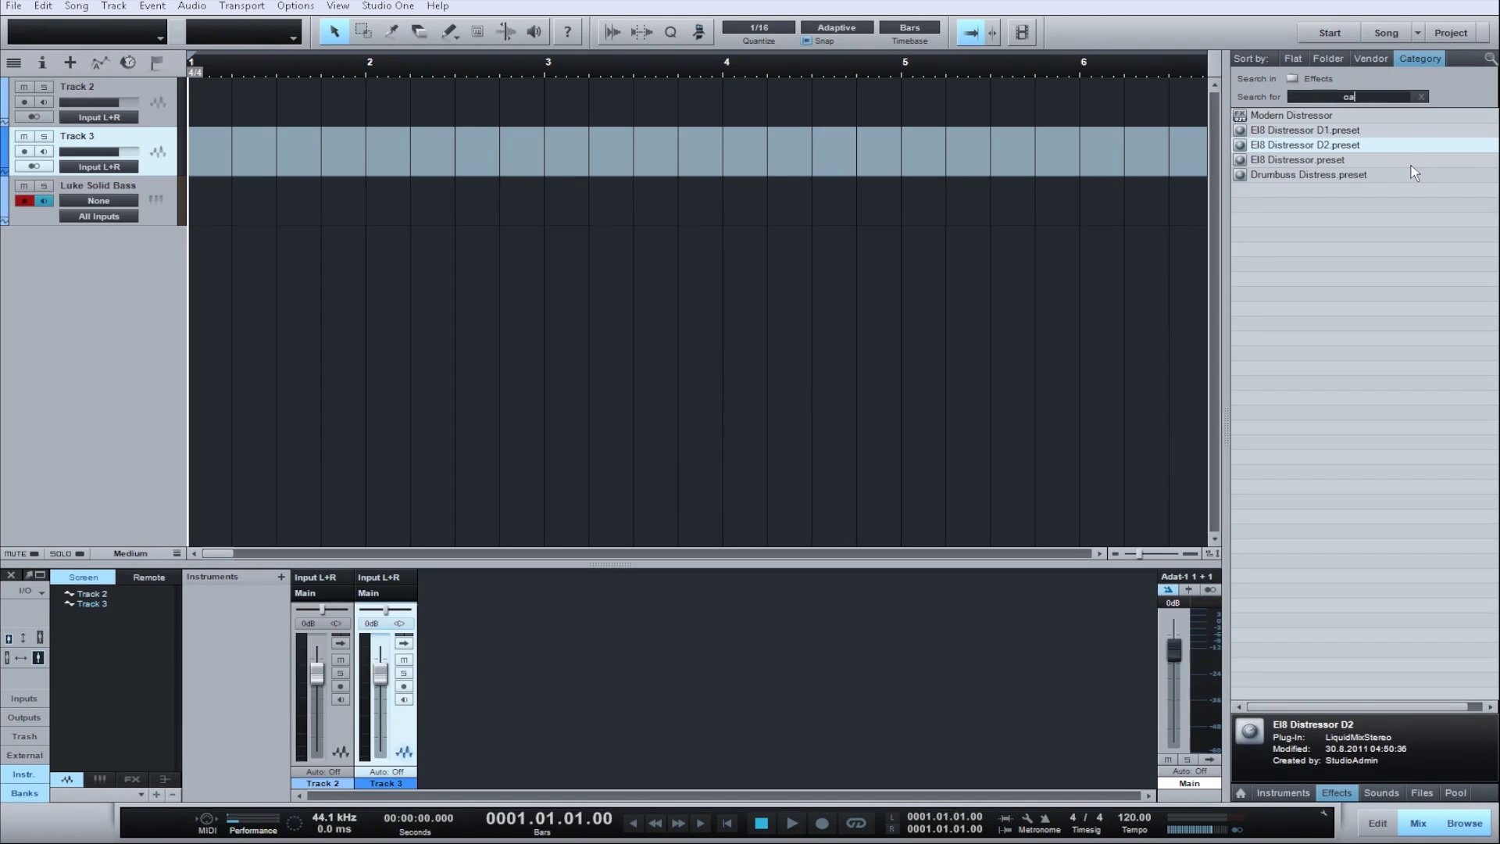
# Search the effects for "cambri", insert UAD Cambridge on Track 3, and enable its Elliptic 6 low-cut filter just above 100 Hz.
pyautogui.write('mbri')
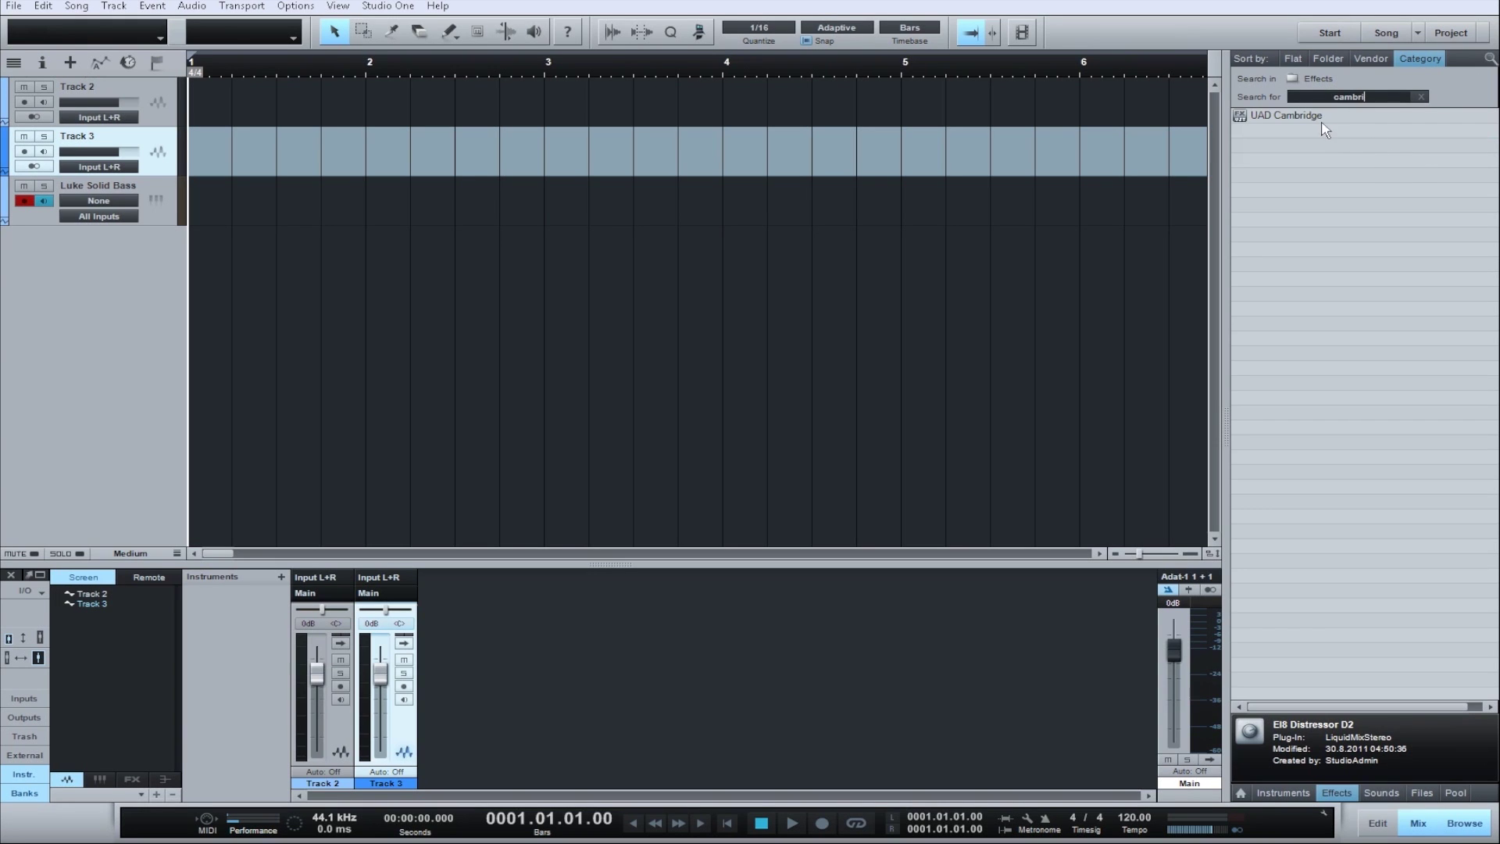
pyautogui.moveTo(1320, 119); pyautogui.dragTo(207, 179)
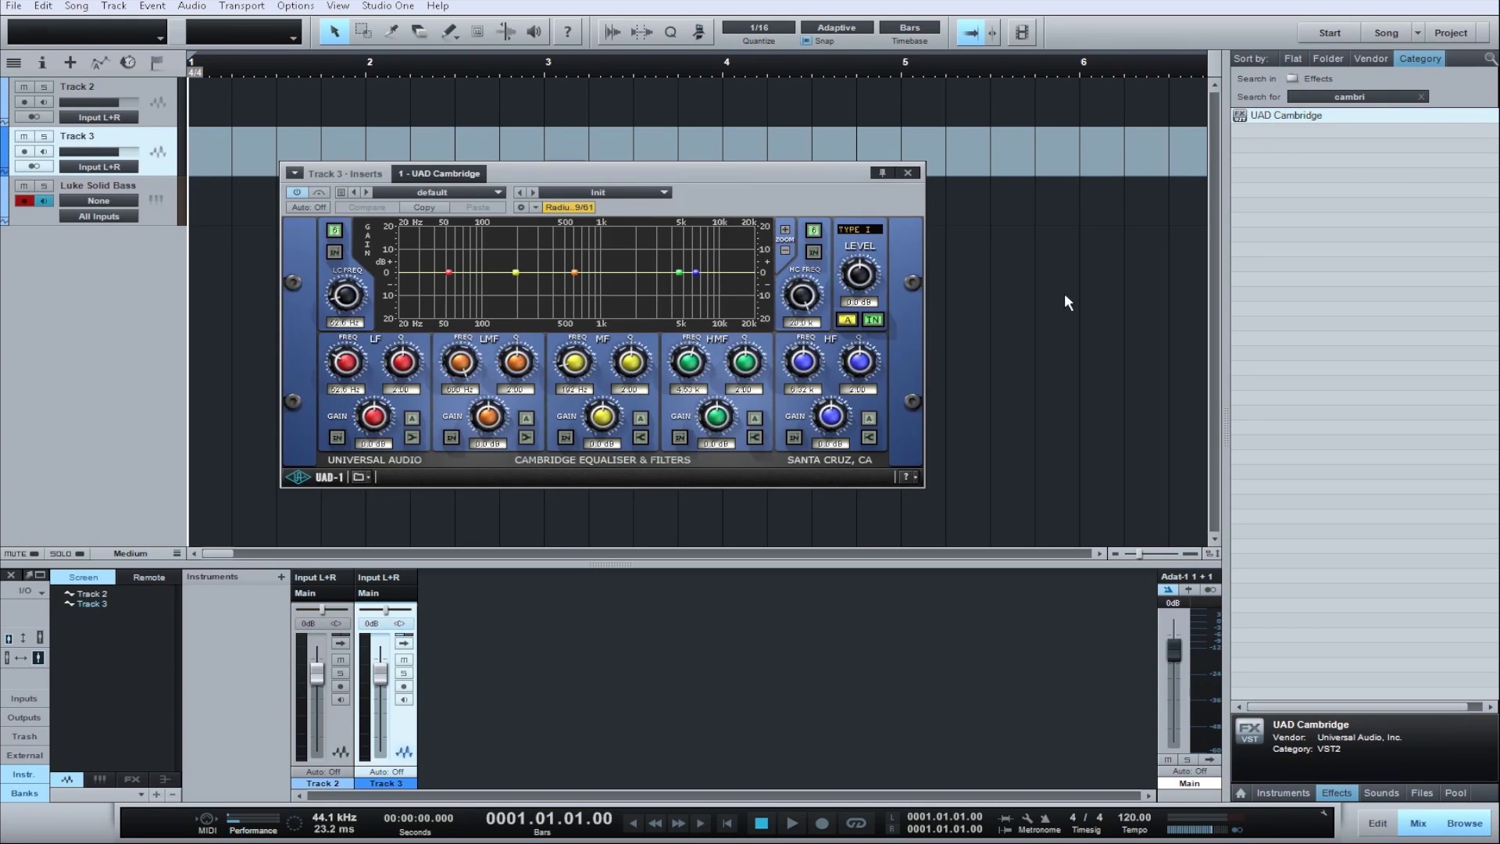
pyautogui.click(336, 232)
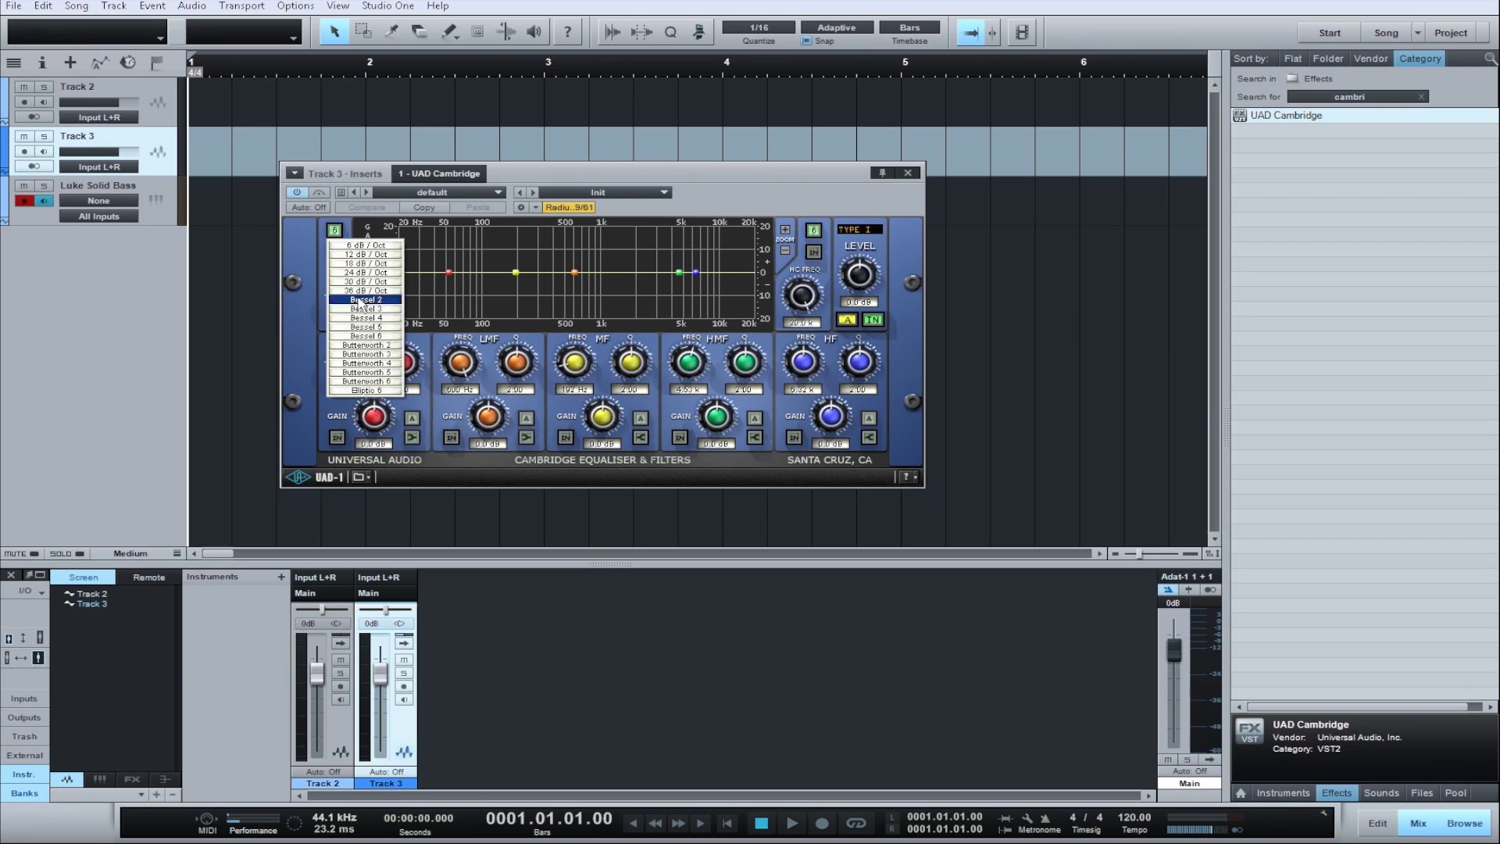
pyautogui.click(361, 391)
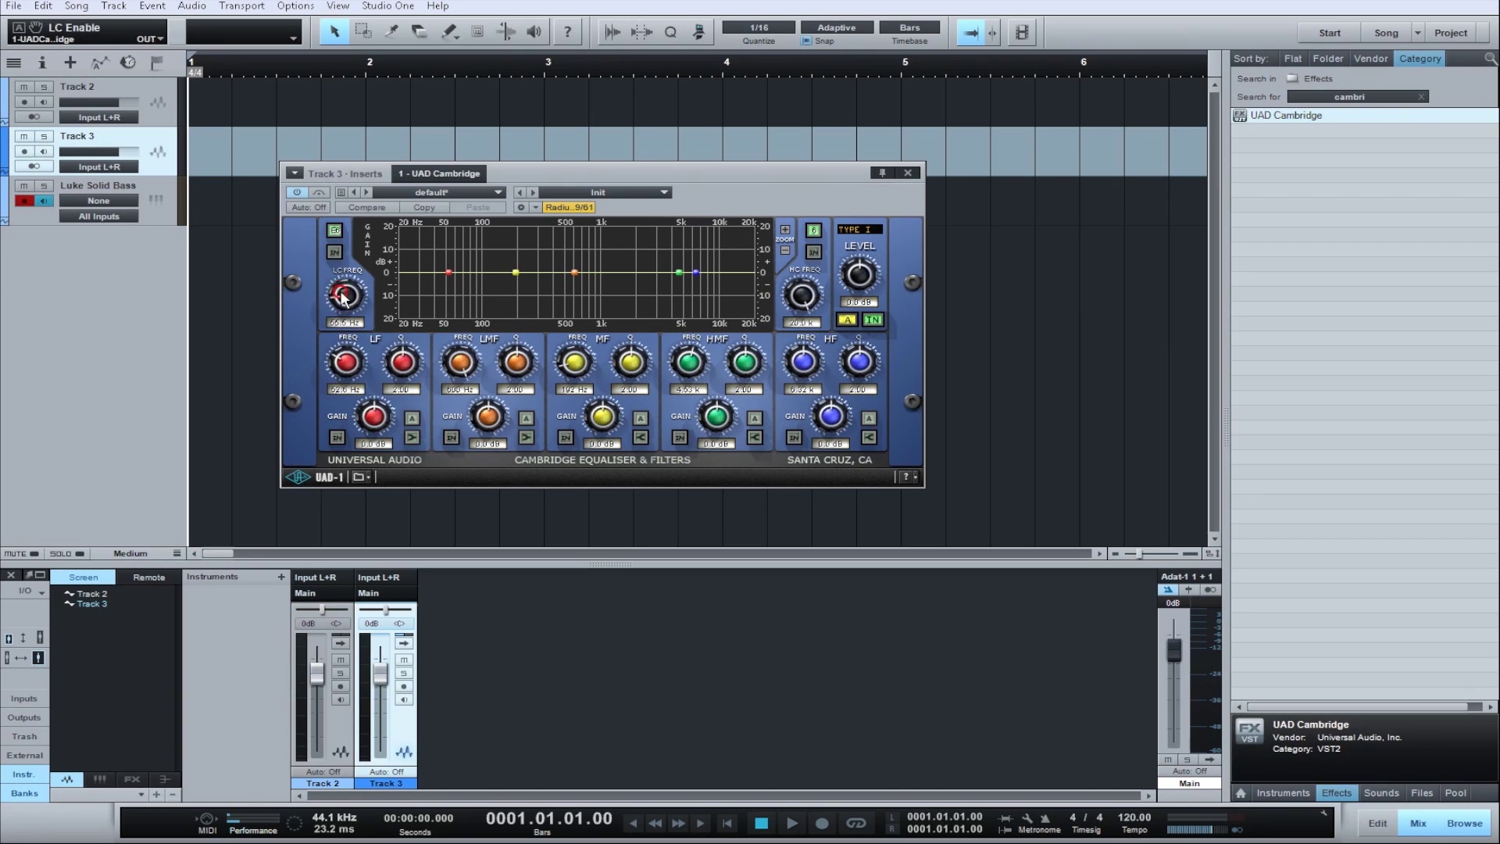
pyautogui.click(334, 251)
pyautogui.moveTo(346, 298); pyautogui.dragTo(345, 287)
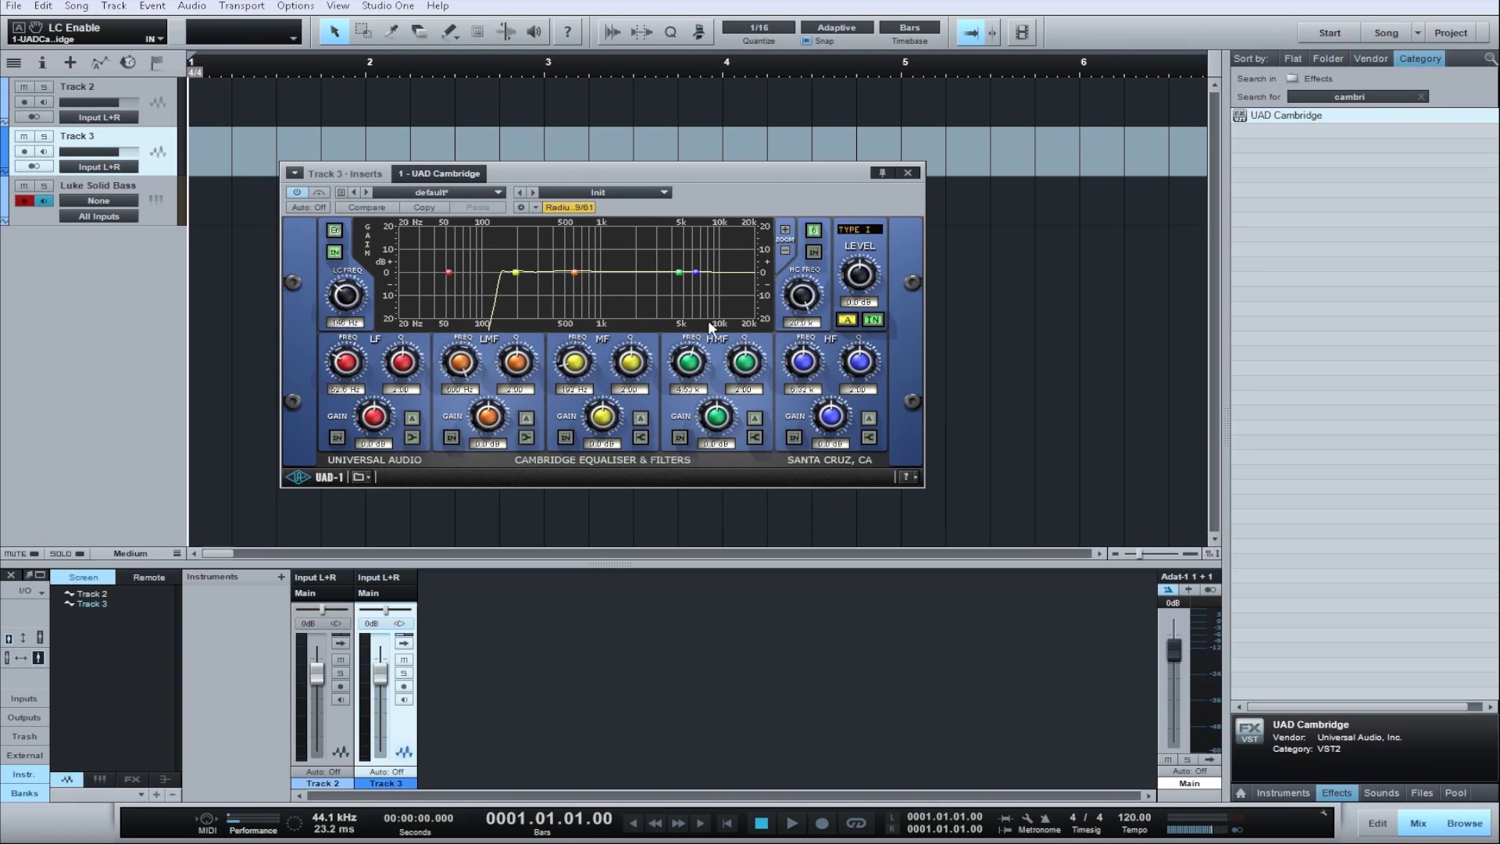
# Store the current UAD Cambridge settings as its default preset.
pyautogui.click(342, 193)
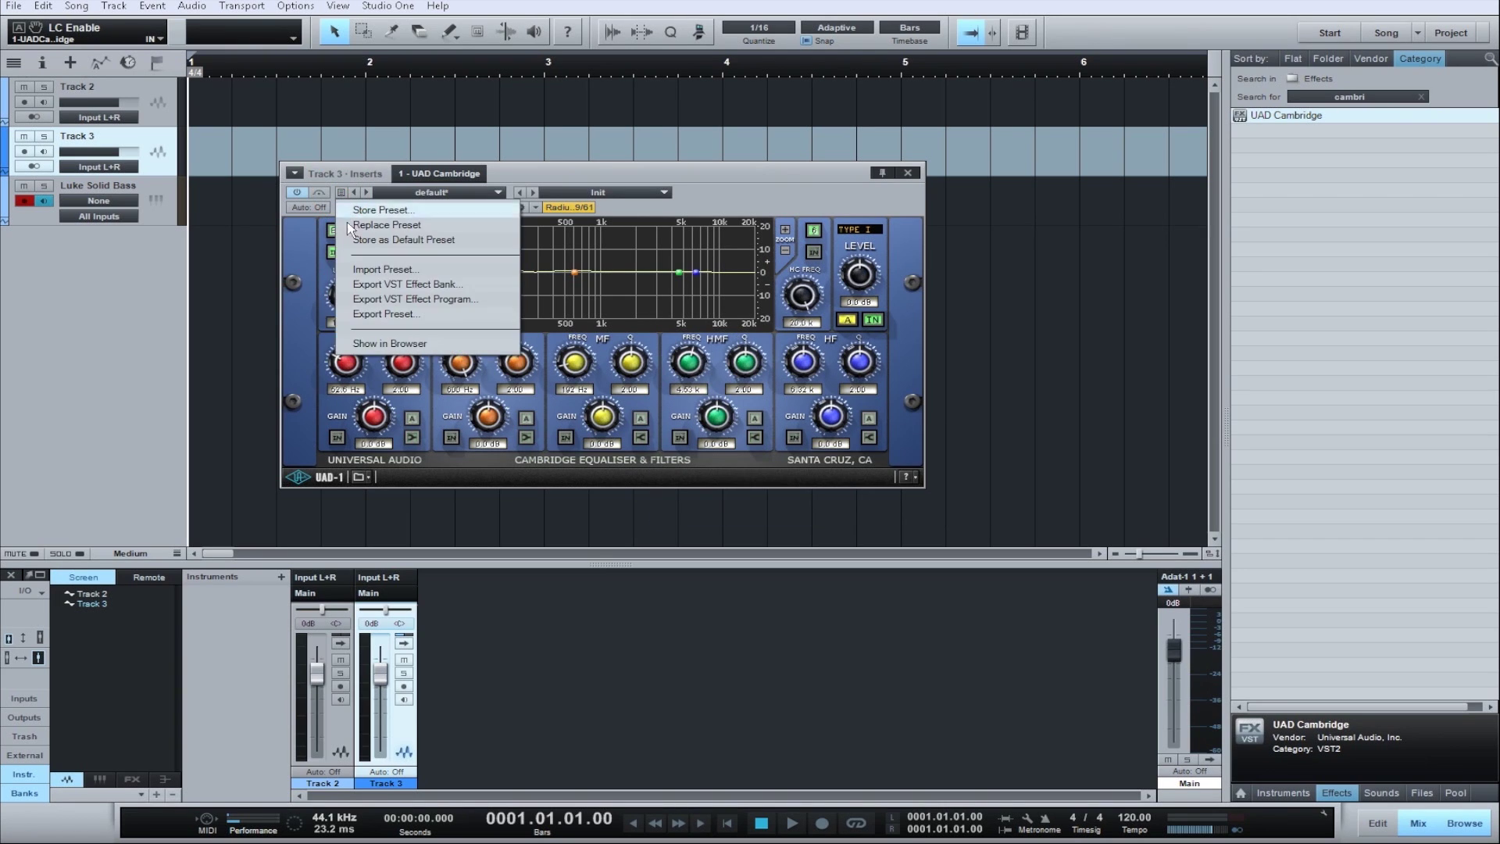
pyautogui.click(427, 242)
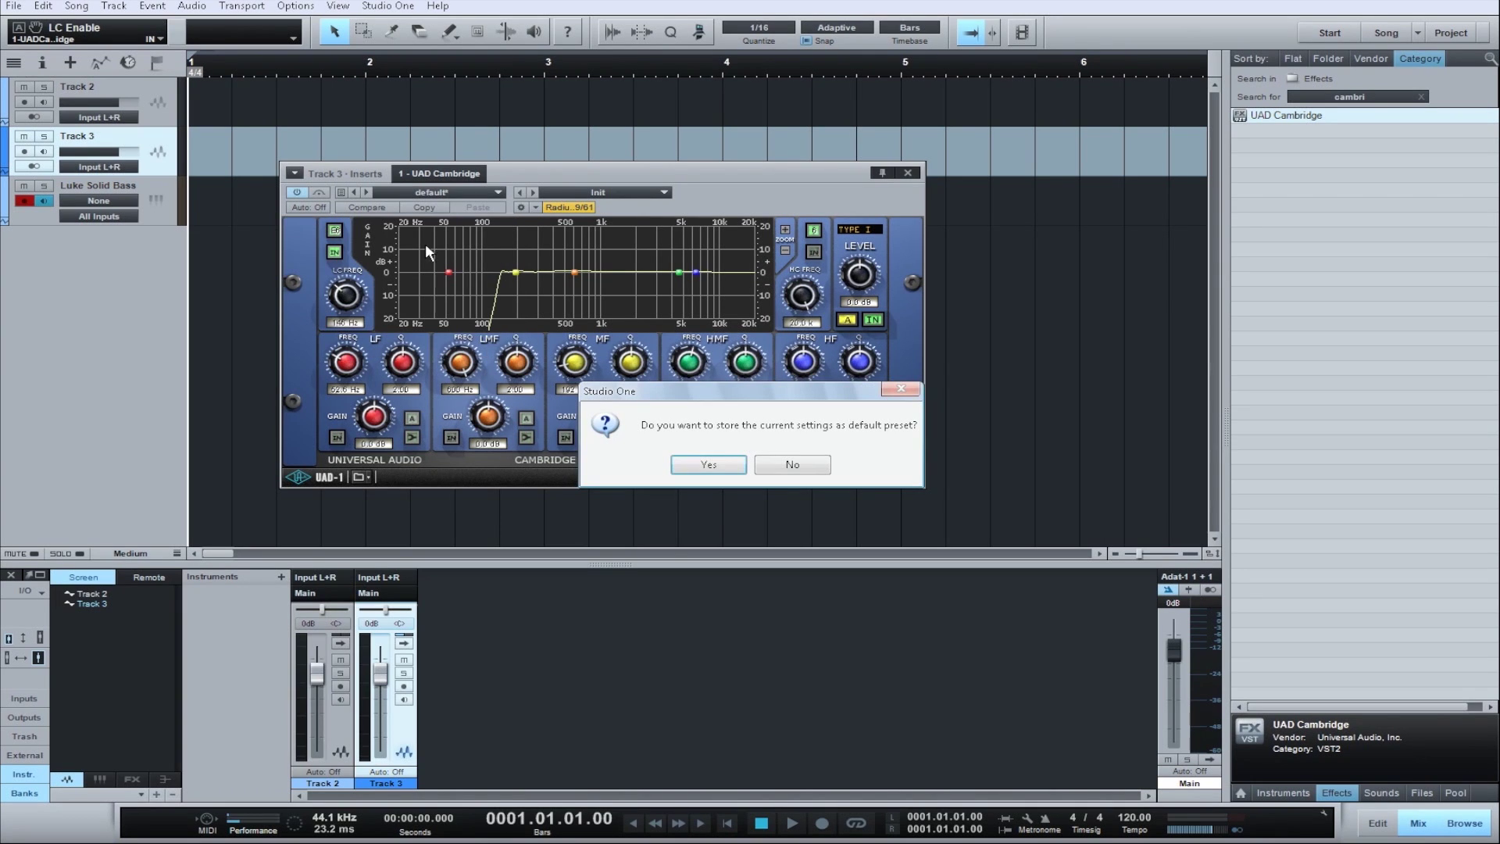
pyautogui.click(725, 460)
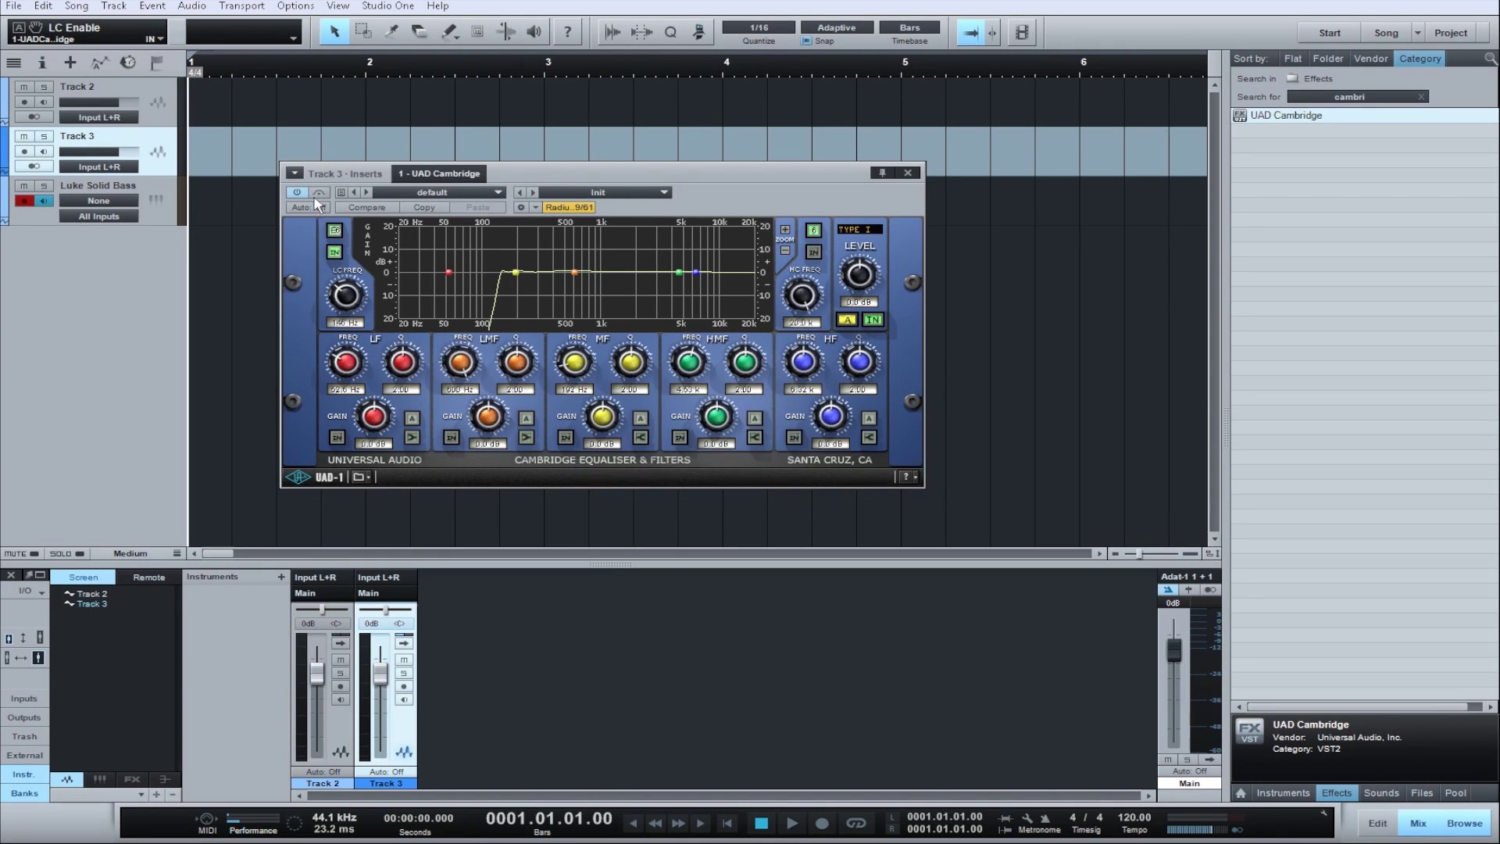
# Remove UAD Cambridge from Track 3 and insert it again to check the stored default settings.
pyautogui.click(294, 172)
pyautogui.click(320, 249)
pyautogui.moveTo(1286, 116); pyautogui.dragTo(107, 160)
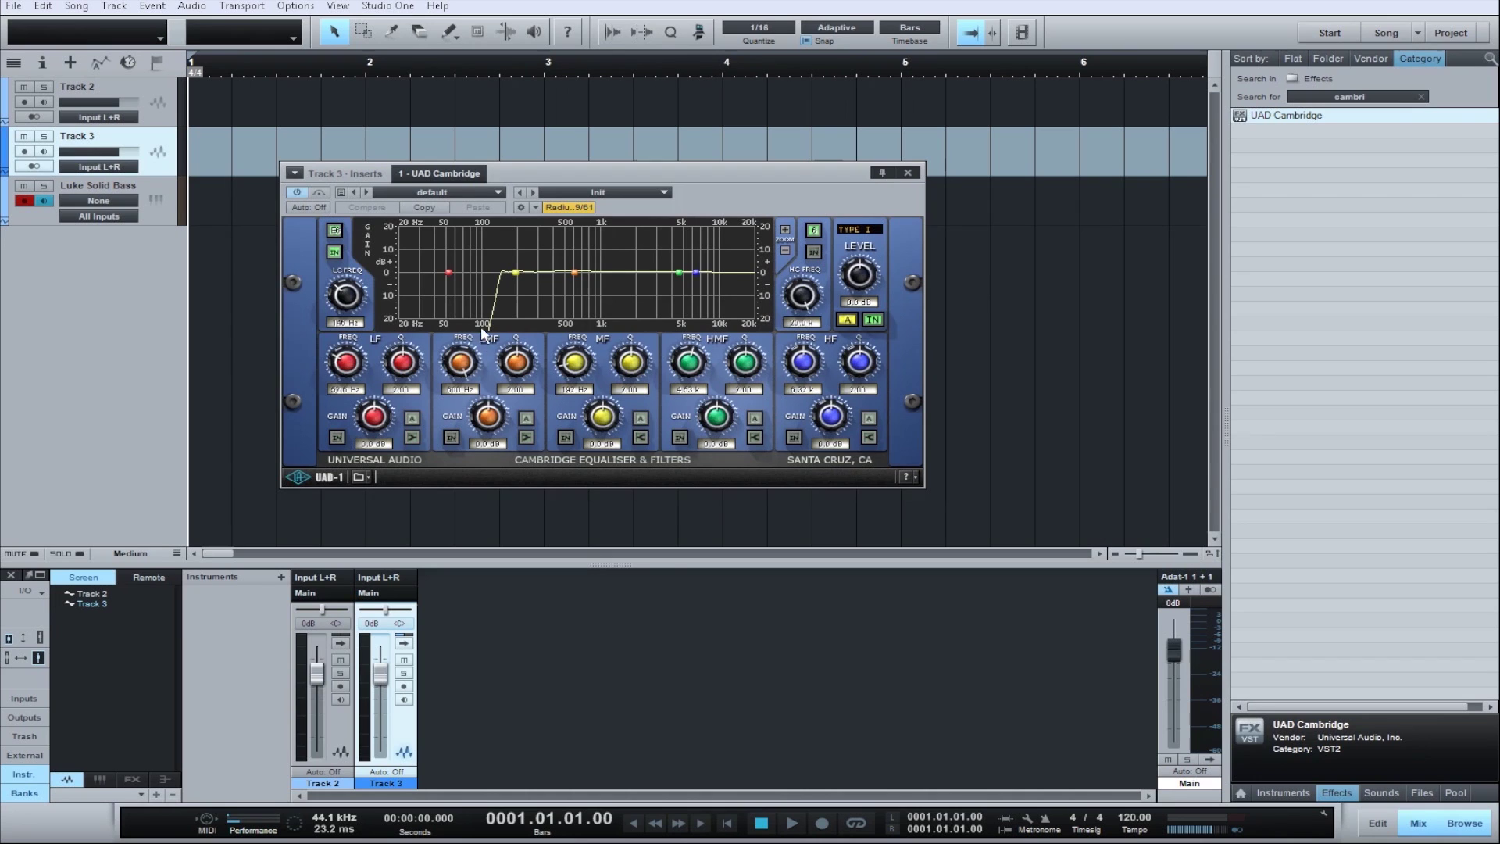
pyautogui.click(334, 230)
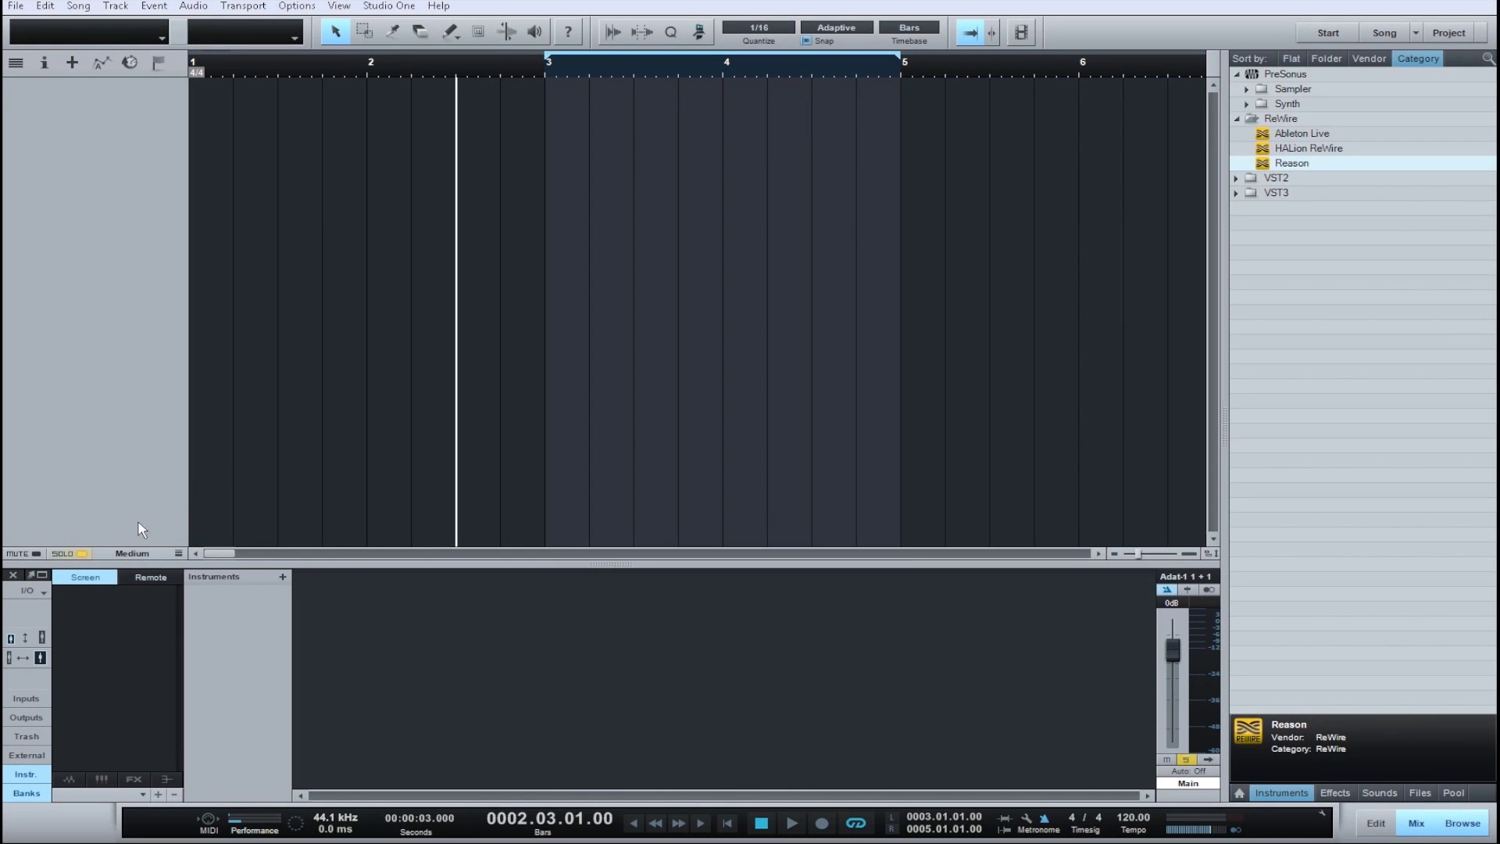
# Load the Reason ReWire instrument on a new track and open the Reason application.
pyautogui.moveTo(1301, 163); pyautogui.dragTo(288, 150)
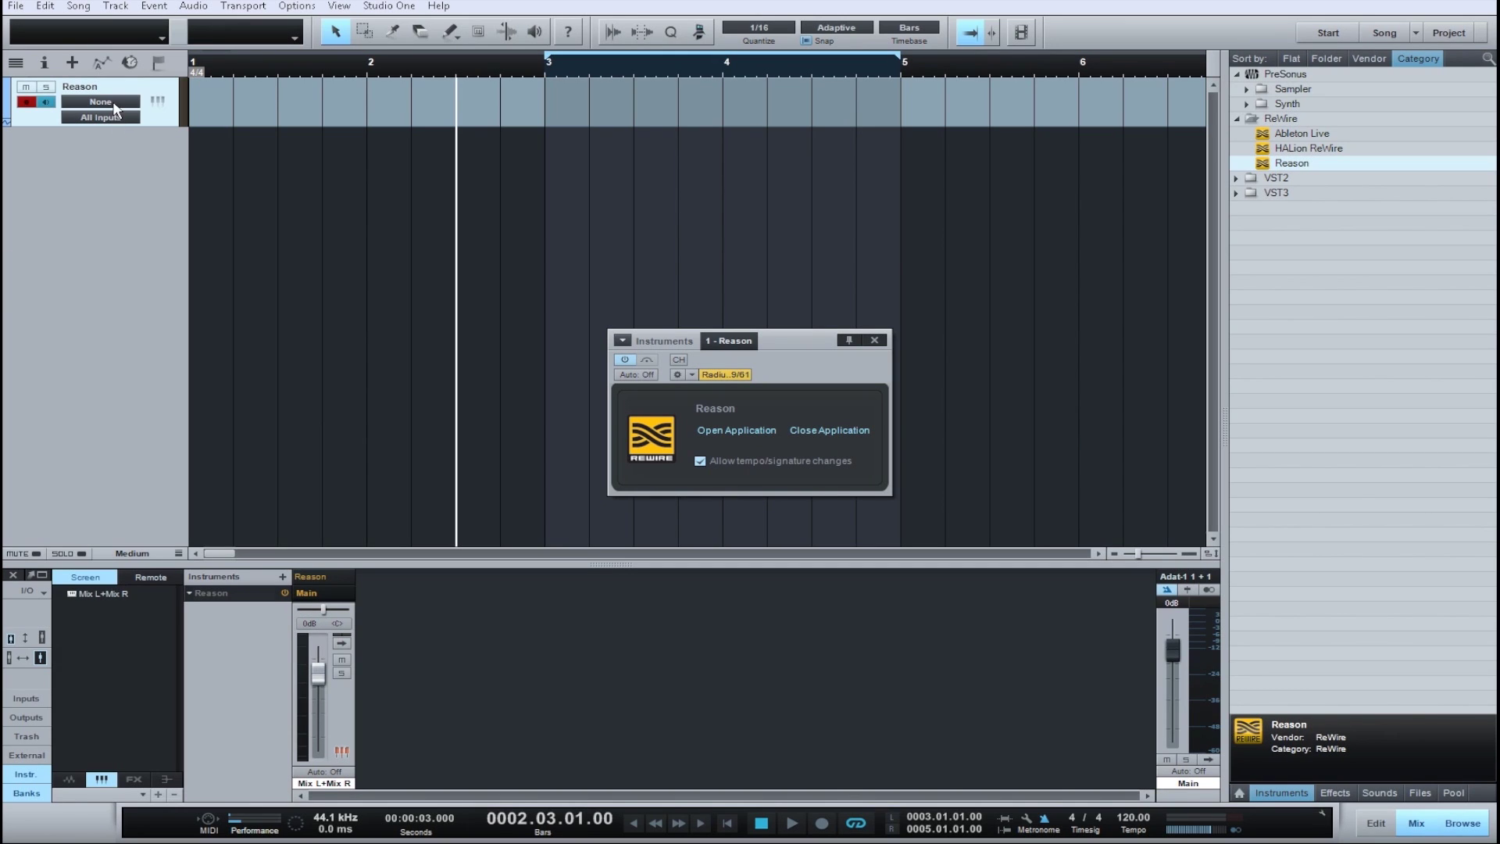
pyautogui.click(753, 432)
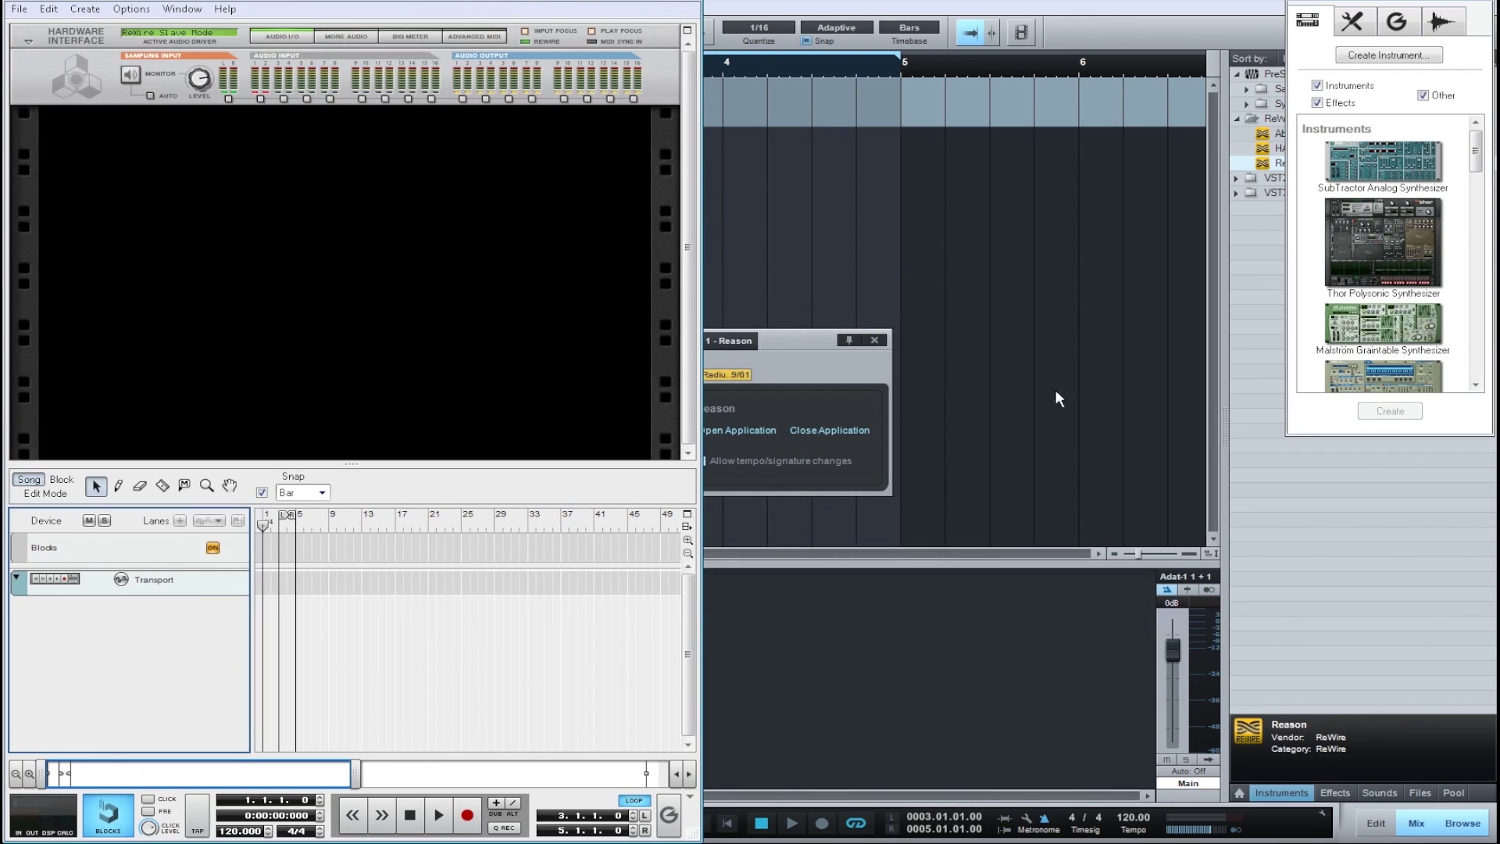
# Create a Thor Polysonic Synthesizer in Reason's empty rack and switch back to Studio One.
pyautogui.rightClick(145, 167)
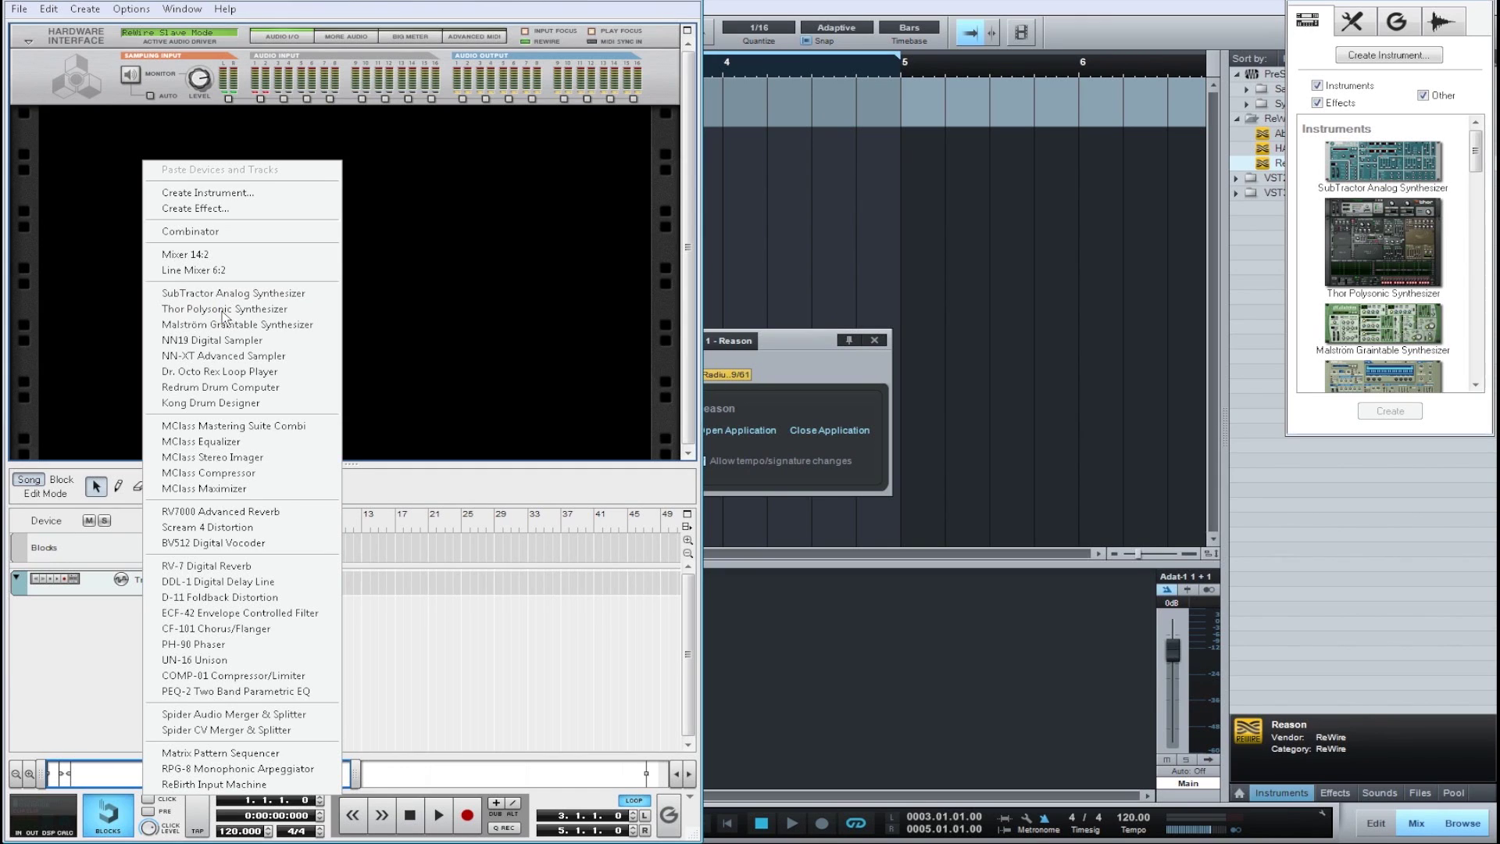
pyautogui.click(270, 309)
pyautogui.hotkey('alt', 'Tab')
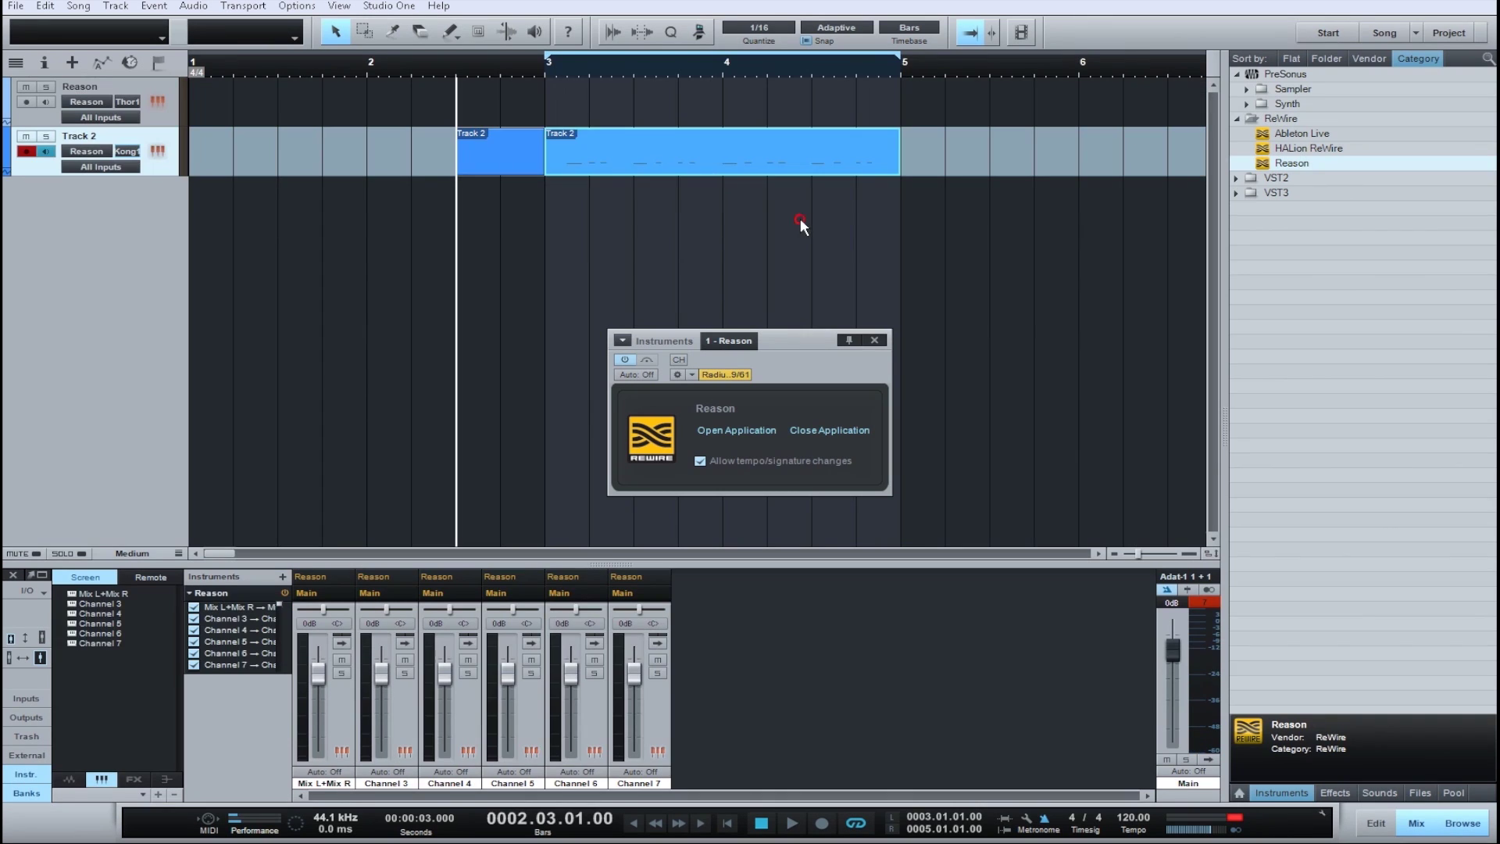
# Bounce the Track 2 instrument part spanning bars 3 to 5 to audio.
pyautogui.click(802, 221)
pyautogui.click(639, 156)
pyautogui.rightClick(639, 157)
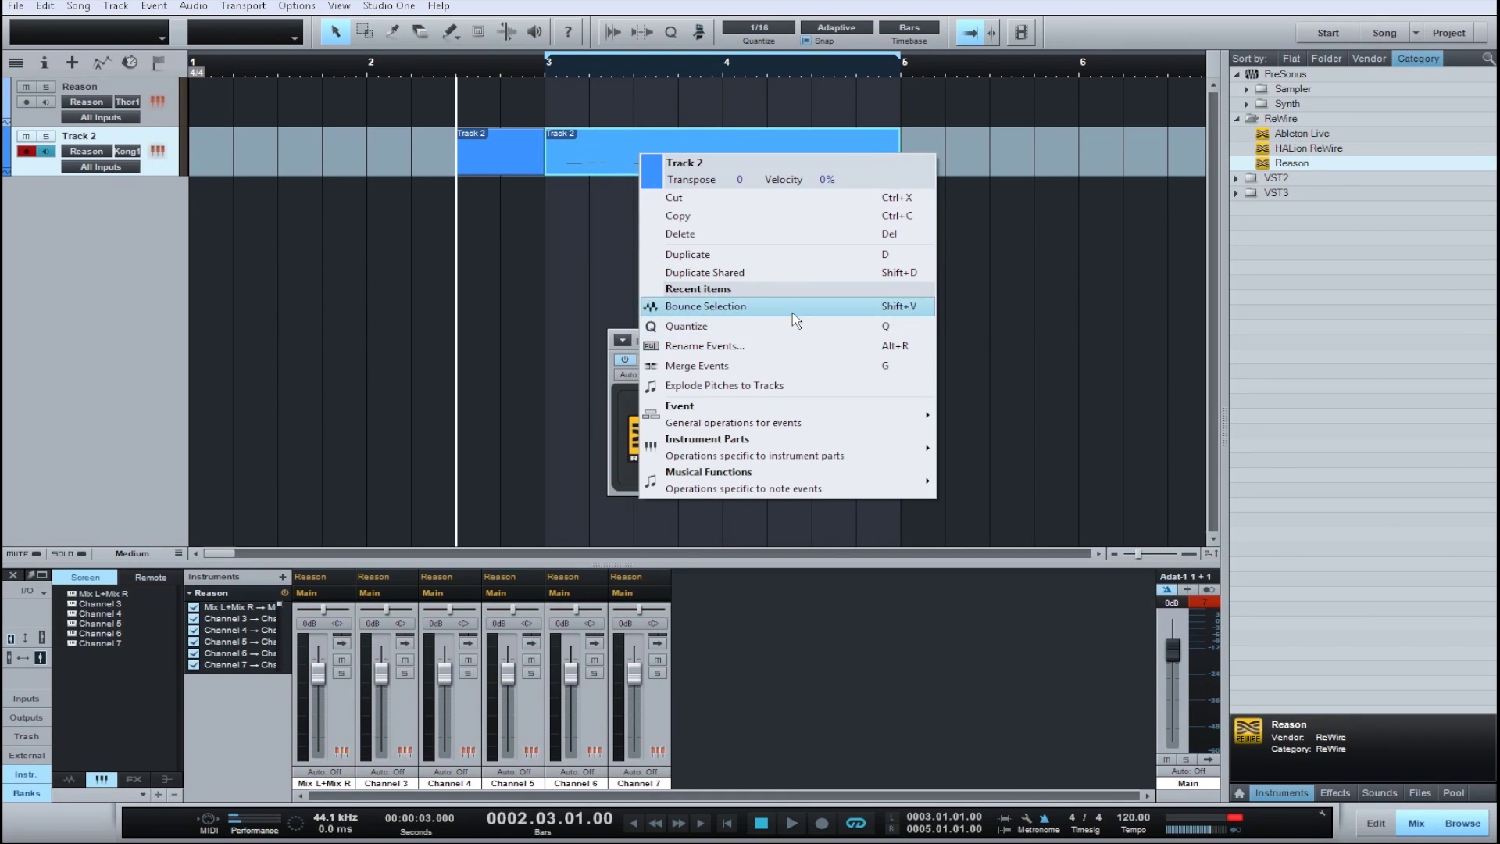
pyautogui.moveTo(787, 414)
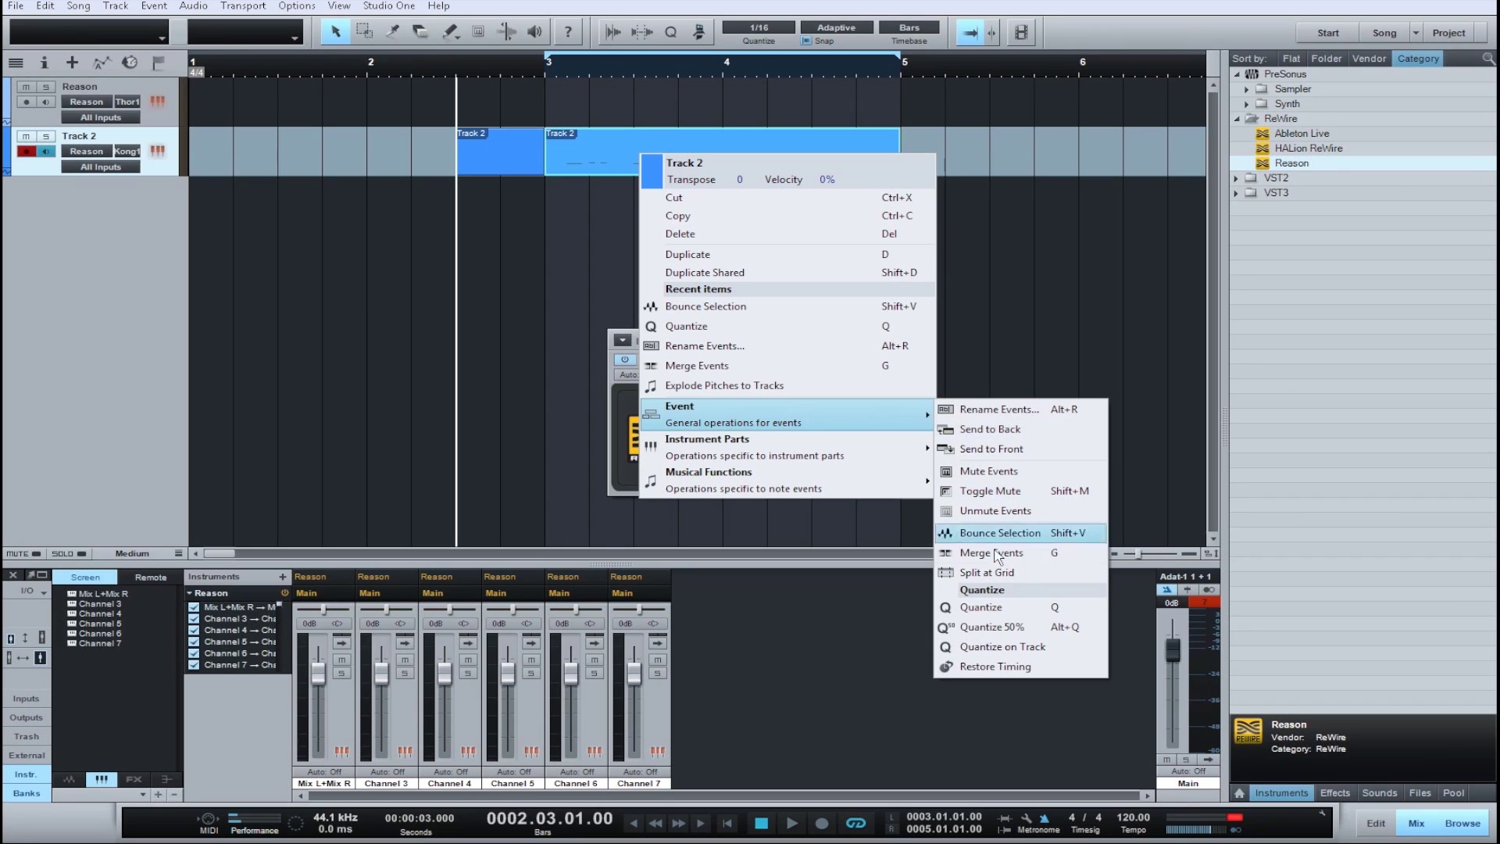
pyautogui.click(1031, 534)
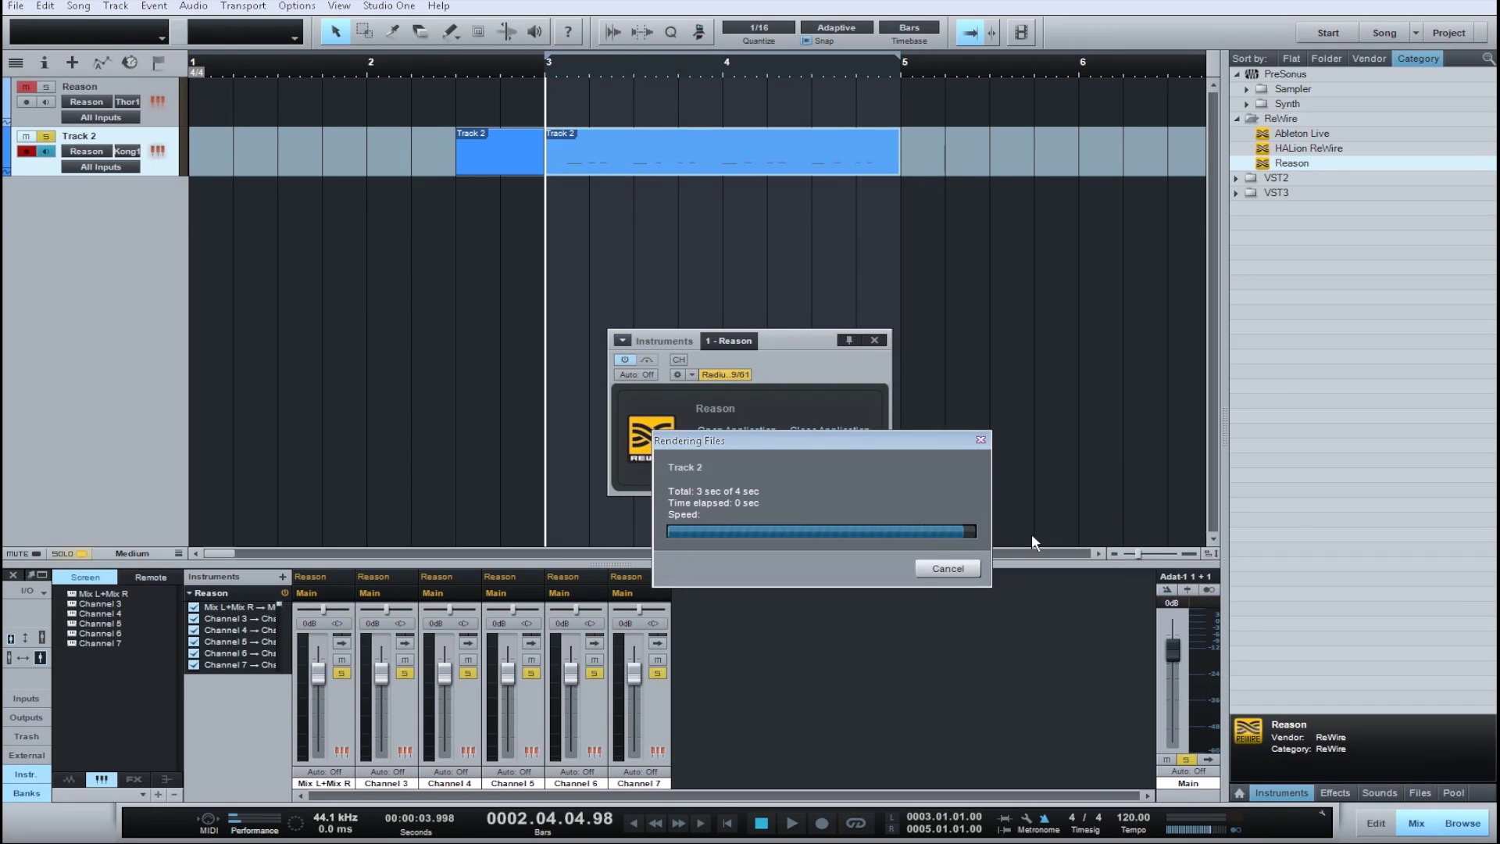
# Mute the Track 2 instrument track, play back the bounced audio in the loop range, and stop playback.
pyautogui.click(26, 136)
pyautogui.press('space')
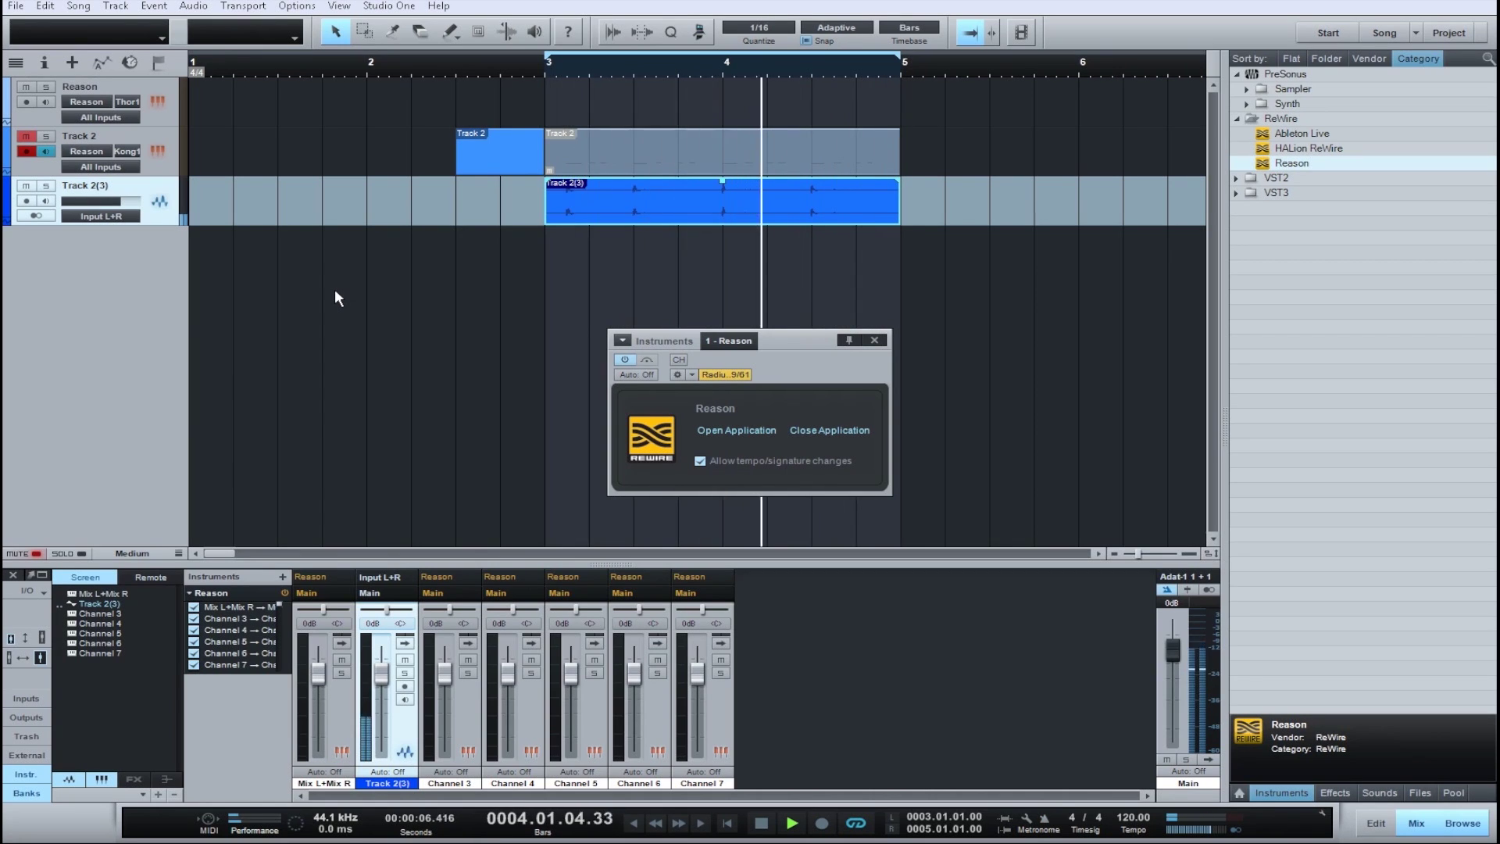
pyautogui.press('space')
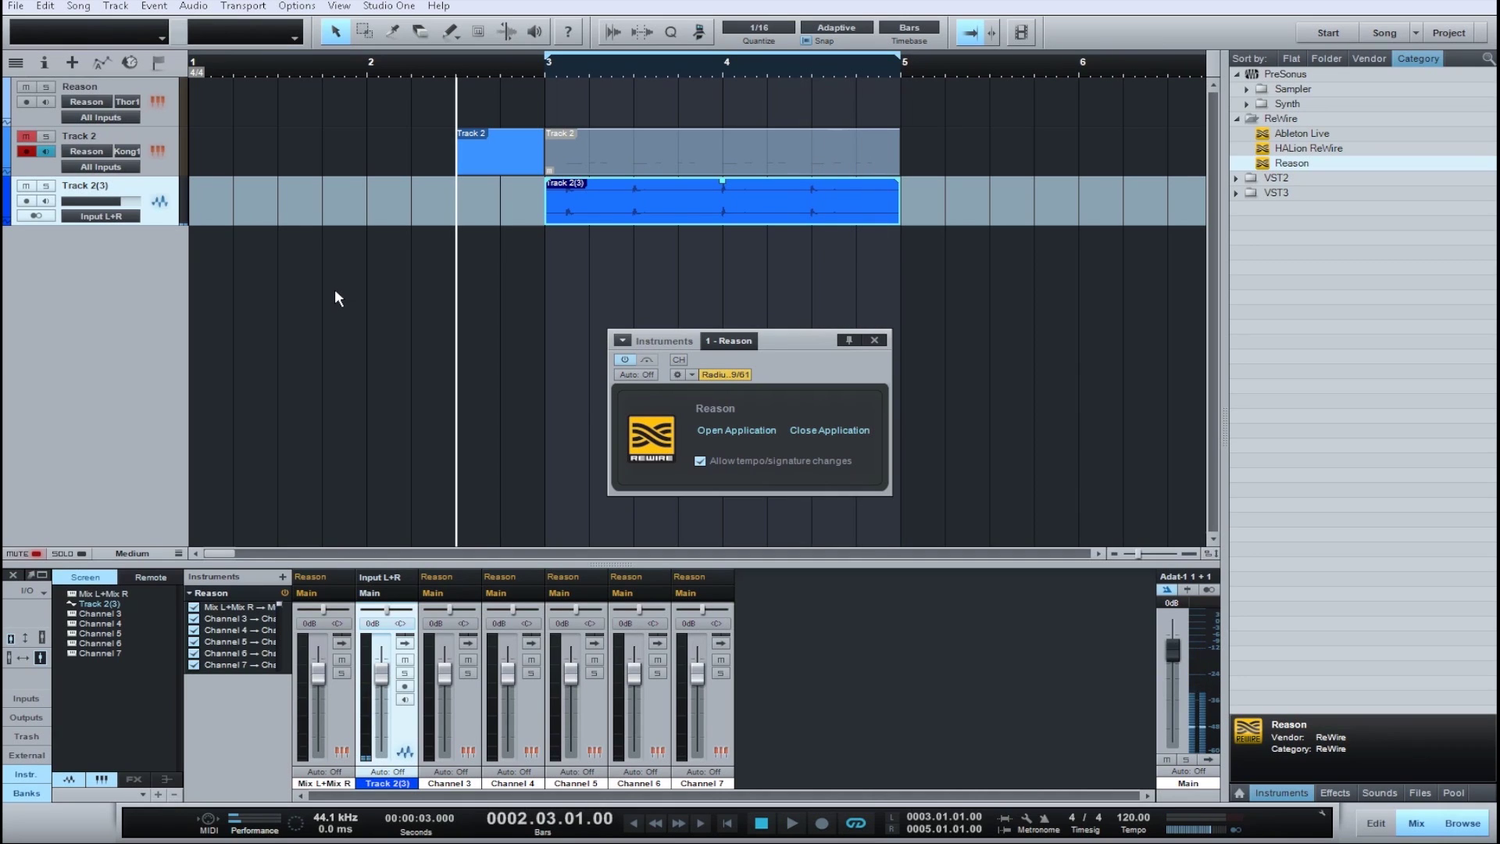